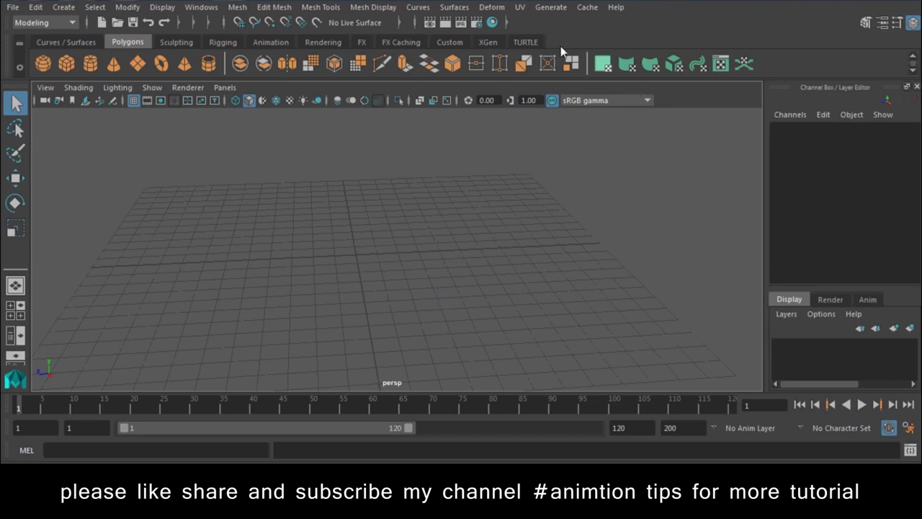
Draw an upright polygon plane in the front view, then return to the perspective view
alt+middle_drag(417, 225, 459, 334)
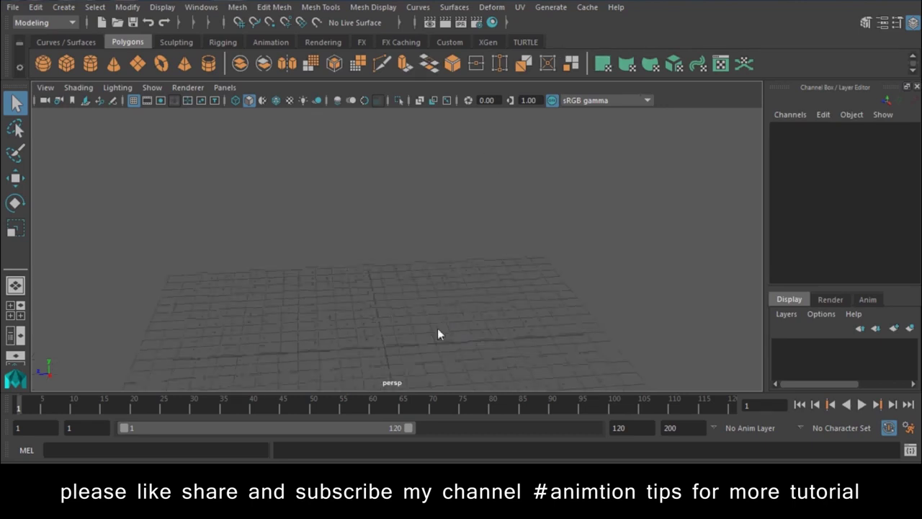
scroll(437, 333, down, 2)
click(137, 64)
key(space)
drag(369, 207, 348, 230)
drag(248, 149, 585, 378)
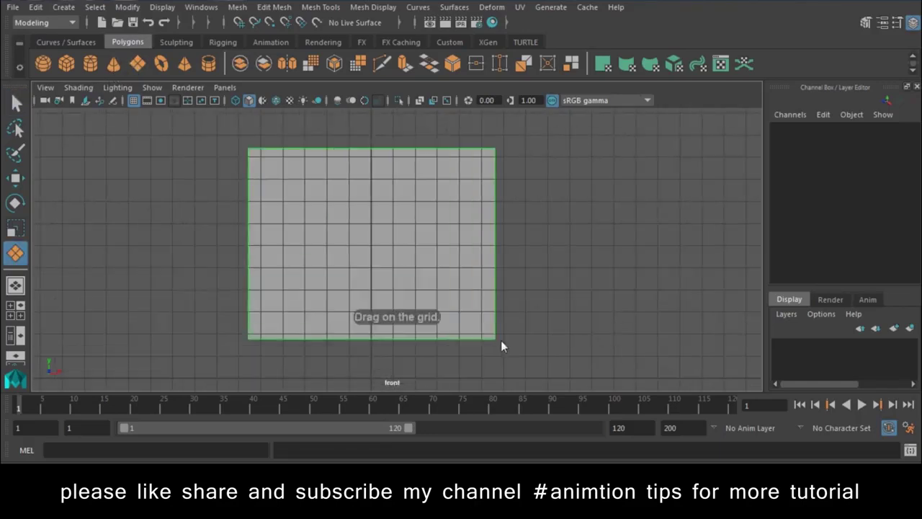
key(space)
drag(497, 271, 504, 227)
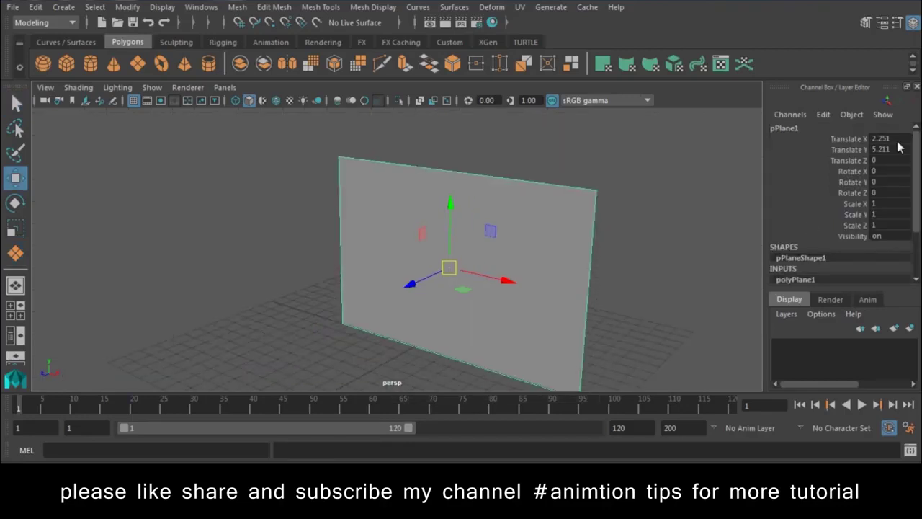
Set the plane's Translate X and Y to 0, then raise it to about Y 5.609
drag(898, 147, 900, 157)
text(0)
key(Return)
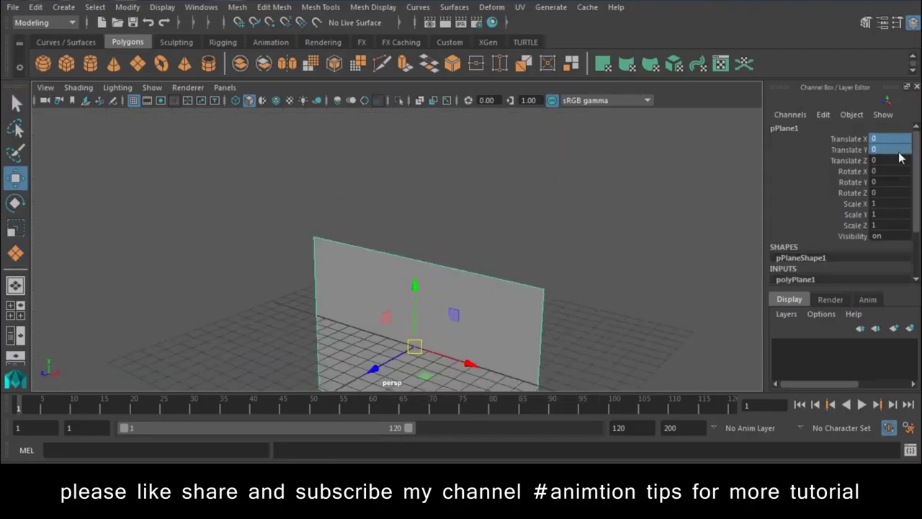
drag(415, 288, 416, 186)
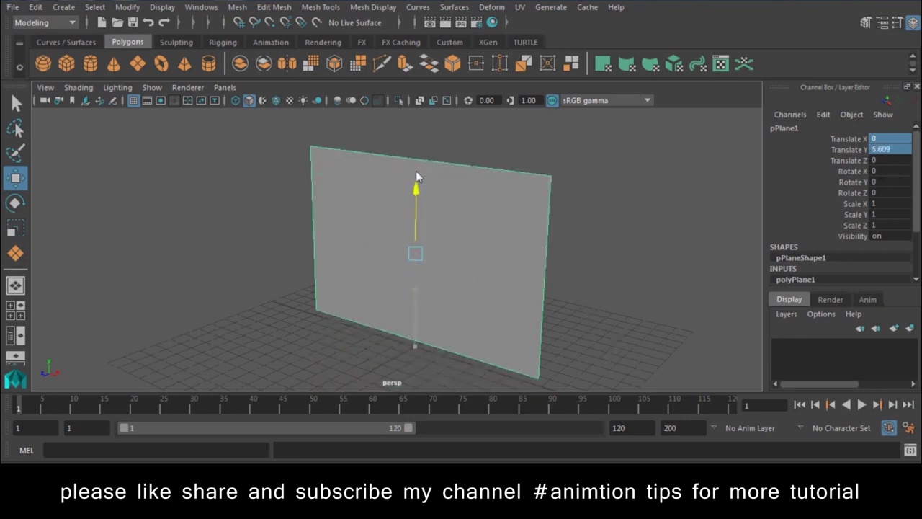
click(553, 152)
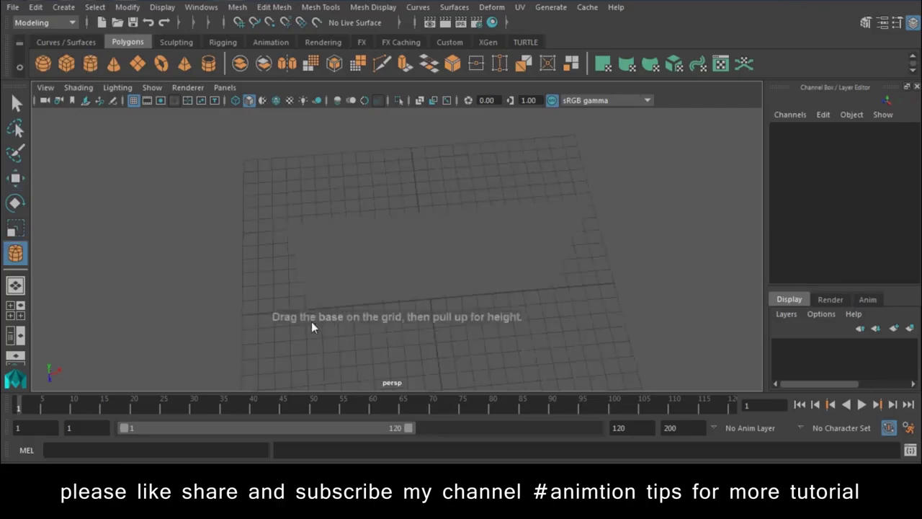
Draw a thin cylinder pole at the plane's left edge and lift its top vertices slightly
drag(366, 309, 353, 86)
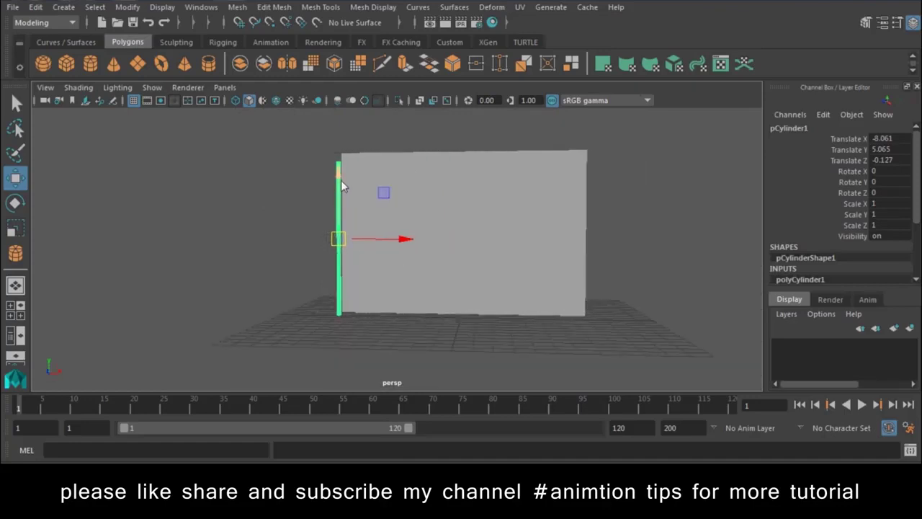
right_drag(340, 183, 302, 154)
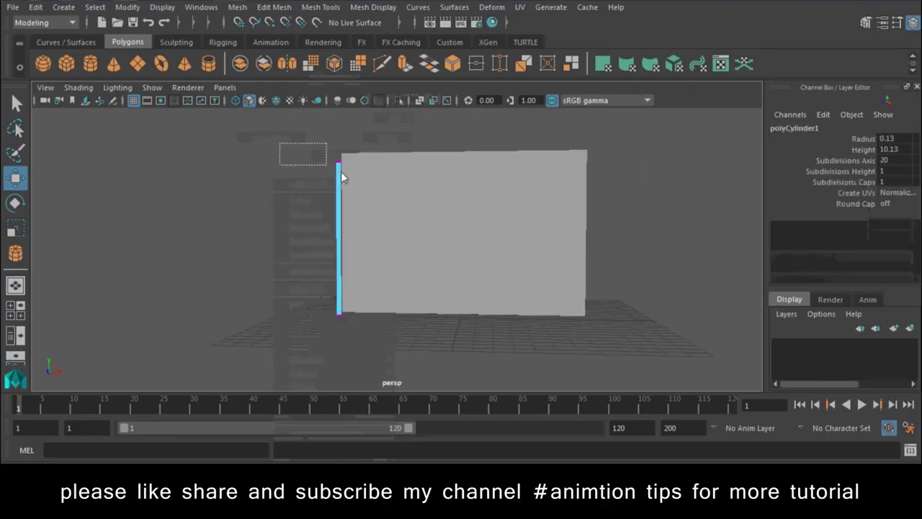
click(339, 162)
mouse_move(350, 118)
mouse_down()
mouse_move(338, 130)
mouse_move(345, 170)
mouse_move(340, 113)
mouse_up()
right_drag(342, 188, 349, 100)
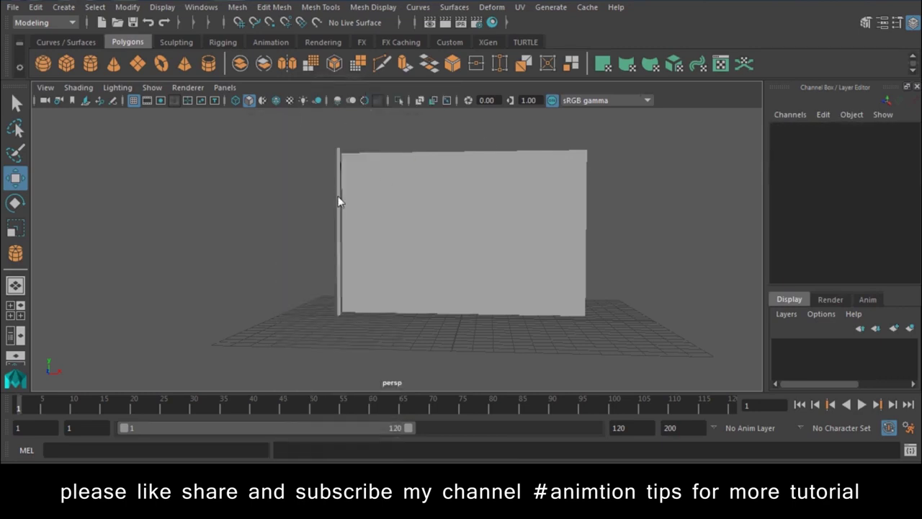
Duplicate the pole and move the copy to the plane's right edge at X 8.302
click(338, 202)
key(ctrl+d)
drag(403, 244, 666, 240)
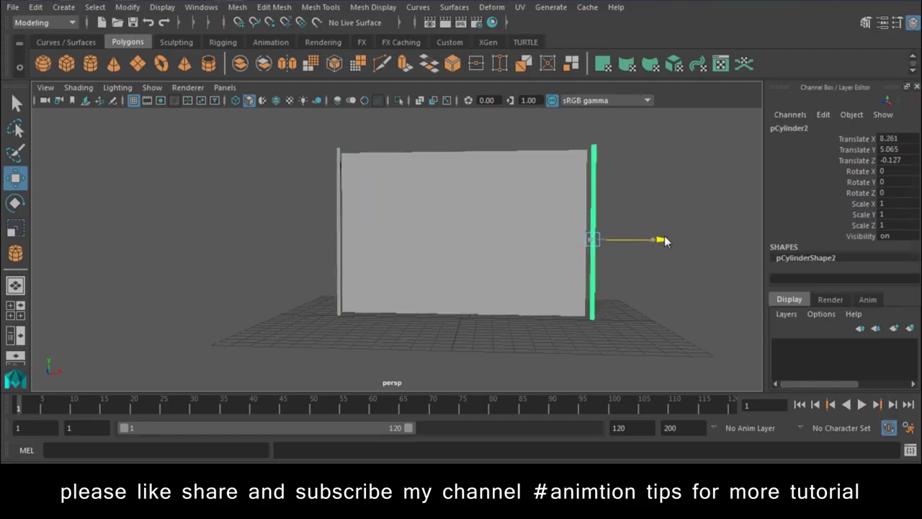
click(447, 229)
click(339, 217)
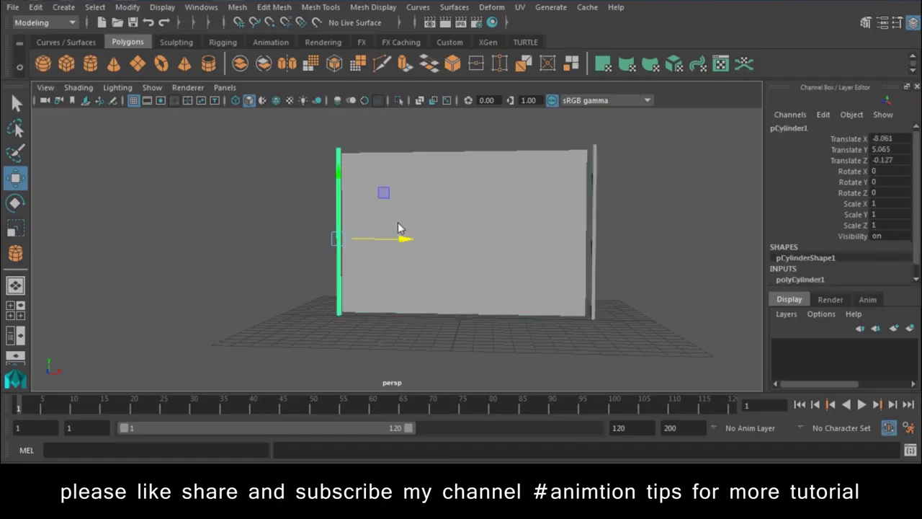
alt+middle_drag(502, 243, 438, 255)
Set polyPlane1 to 15.635 by 10.433 with 49 by 49 subdivisions in the Channel Box
click(429, 196)
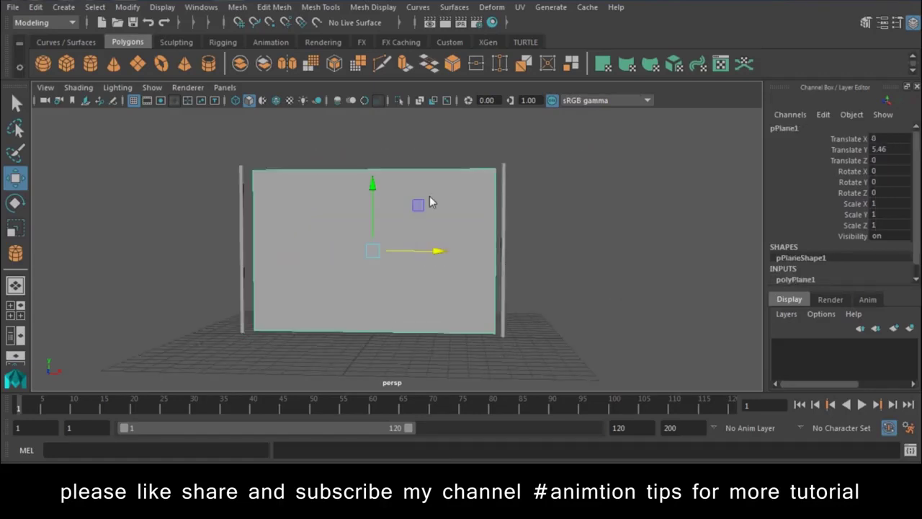
click(795, 279)
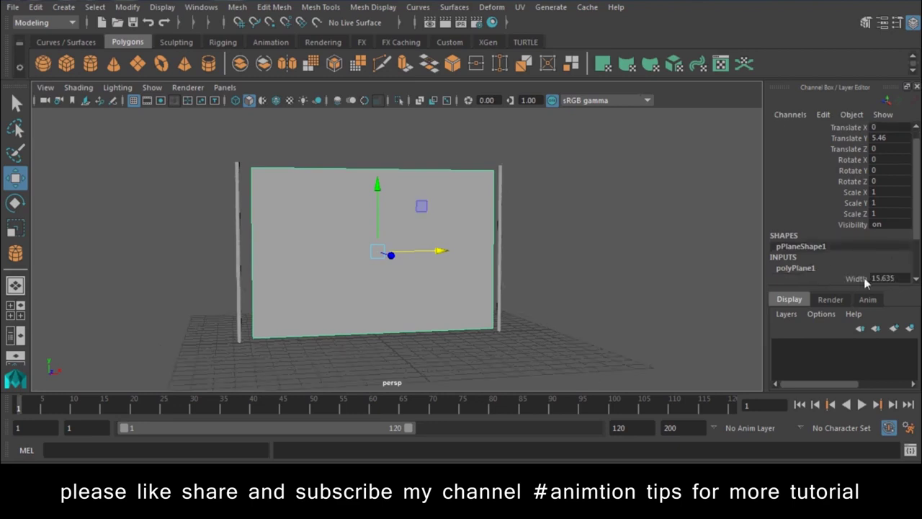
drag(866, 224, 865, 235)
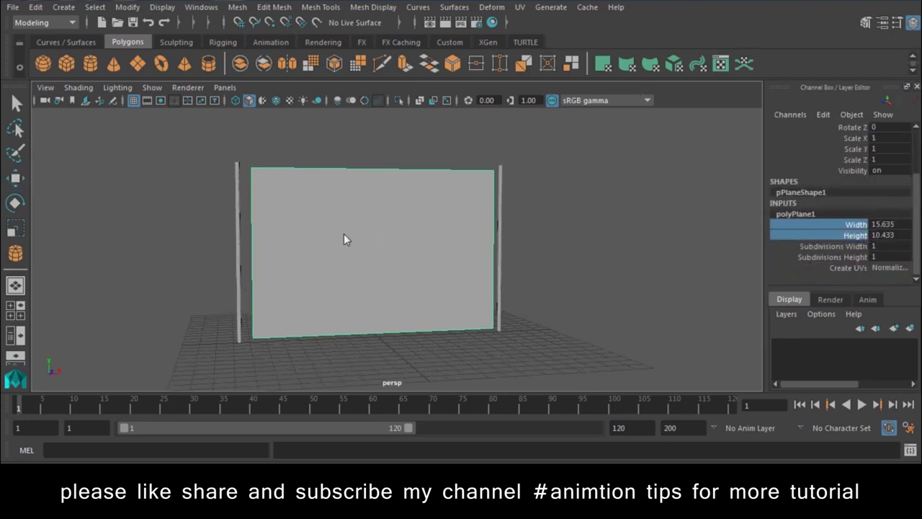
middle_drag(344, 233, 425, 233)
drag(865, 246, 864, 257)
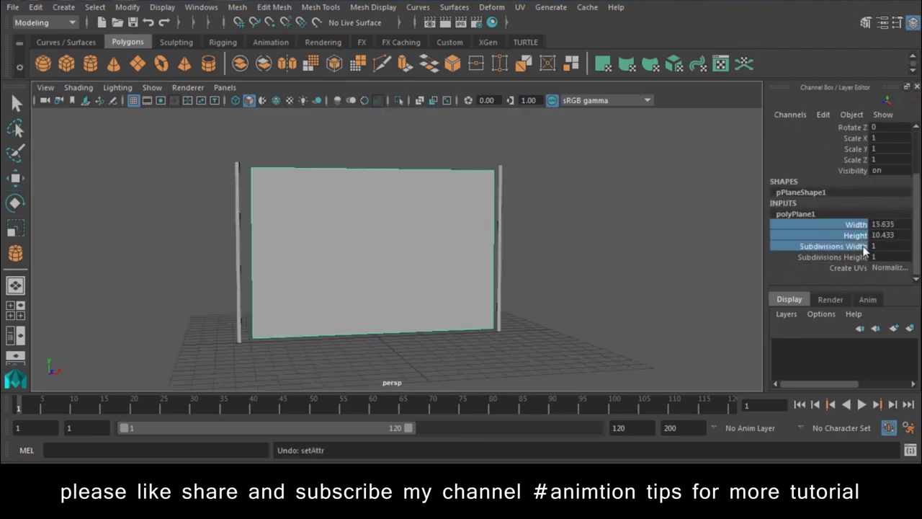
middle_drag(404, 211, 707, 223)
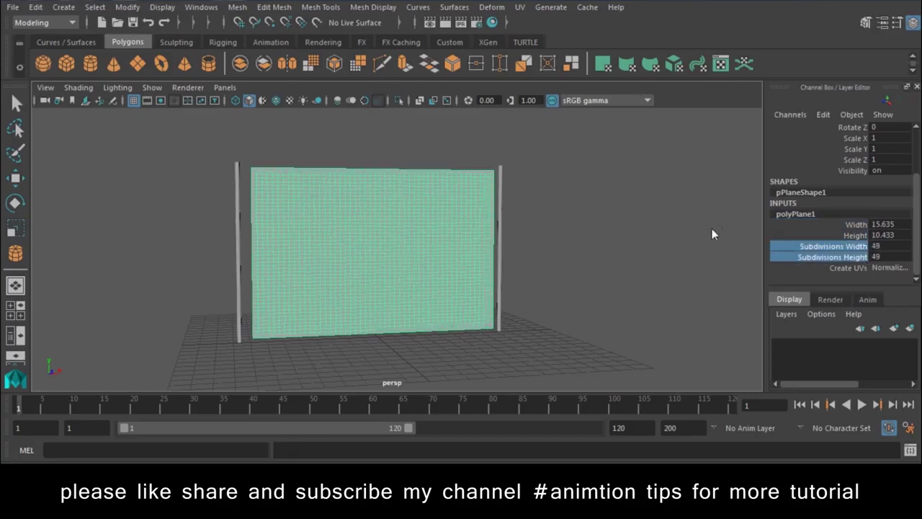
Inspect the dense mesh's corner vertices up close, then reselect the whole plane in Object Mode
key(w)
click(710, 229)
alt+middle_drag(278, 257, 415, 317)
right_drag(468, 144, 456, 121)
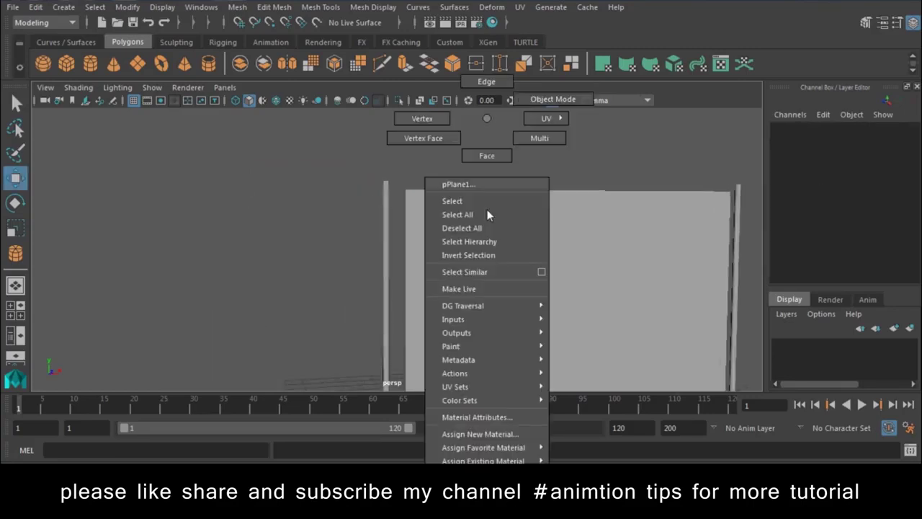
mouse_move(412, 176)
alt+mouse_down()
mouse_move(393, 185)
mouse_move(423, 240)
alt+mouse_up()
scroll(533, 313, up, 5)
scroll(467, 311, up, 3)
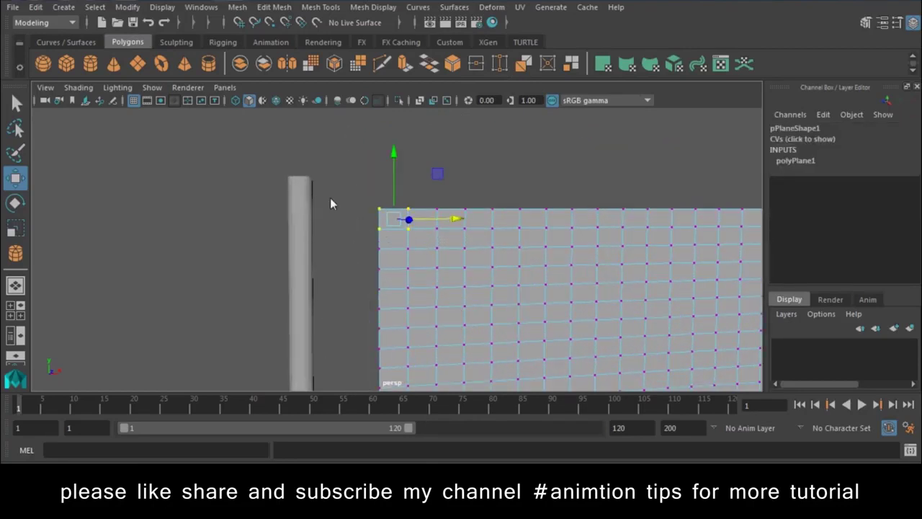
right_drag(520, 242, 590, 102)
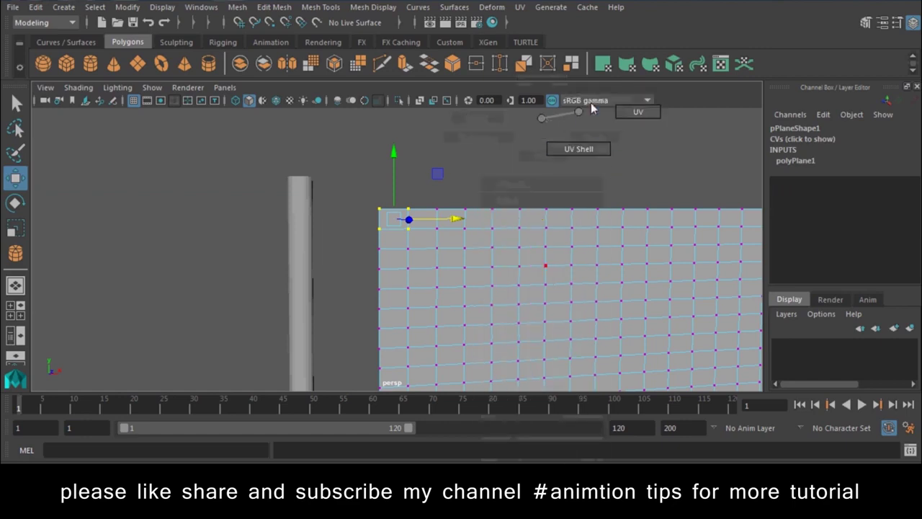
drag(560, 181, 592, 243)
right_drag(576, 128, 647, 90)
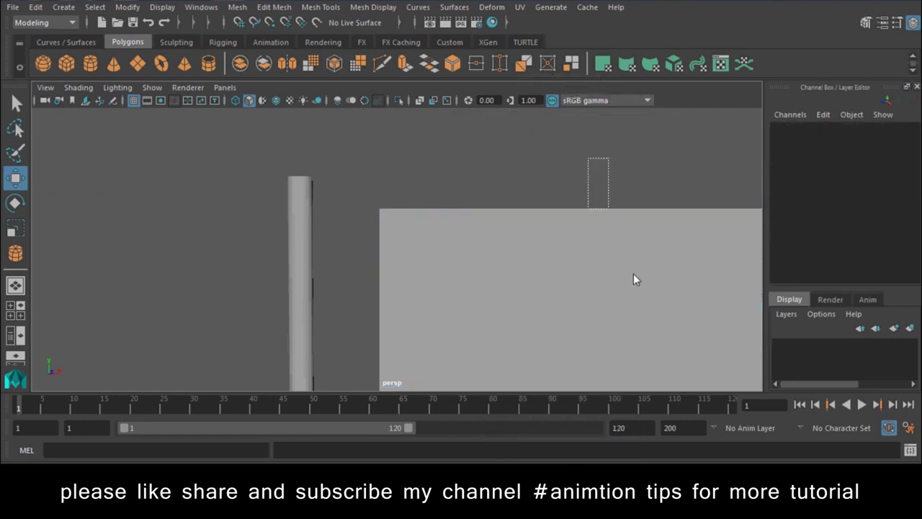
click(634, 273)
Switch to the FX menu set and convert the plane into an nCloth
click(72, 23)
click(45, 81)
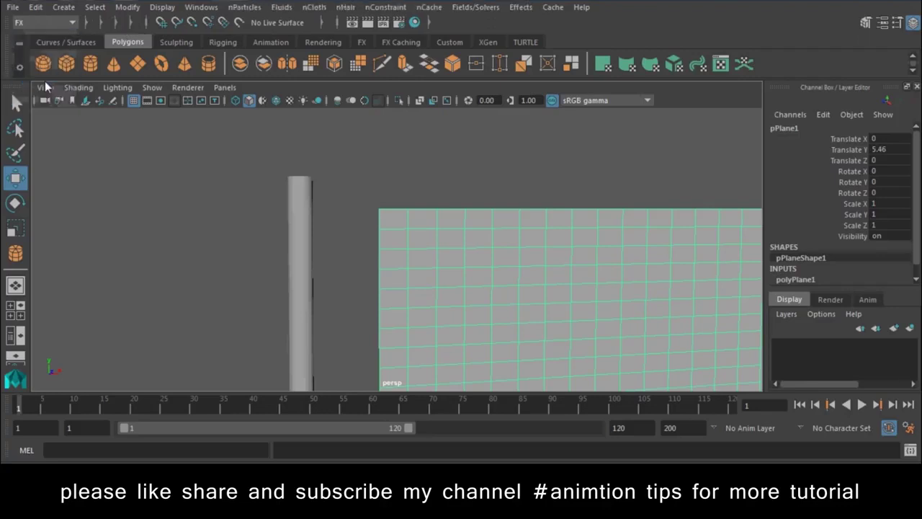
click(325, 10)
click(347, 55)
Play the simulation to watch the cloth fall, rewind to frame 1, and enter vertex mode
mouse_move(523, 271)
alt+mouse_down()
mouse_move(537, 322)
mouse_move(568, 363)
mouse_move(771, 393)
alt+mouse_up()
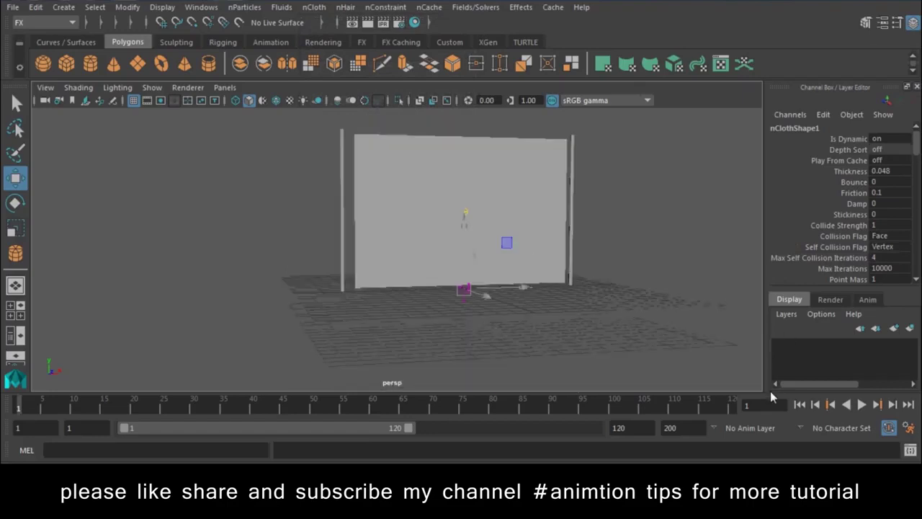
click(863, 405)
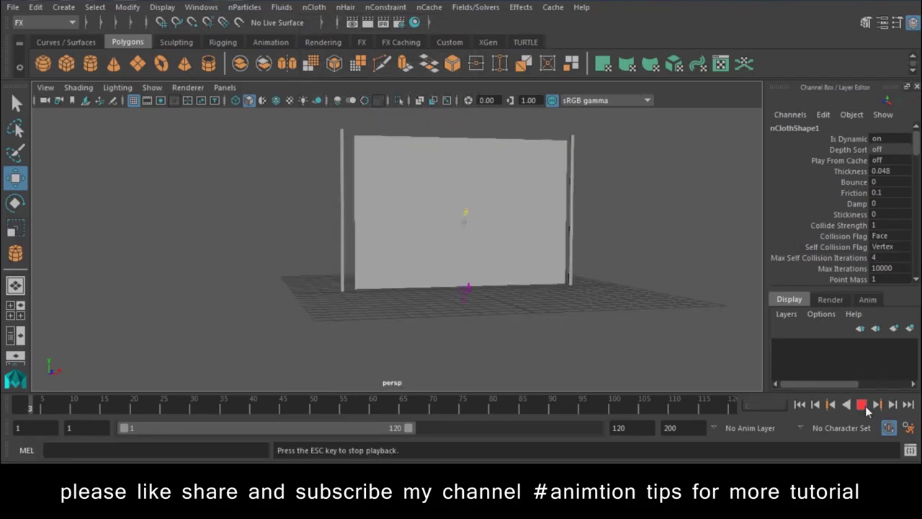
click(800, 405)
alt+drag(404, 249, 423, 280)
scroll(446, 209, up, 5)
mouse_move(468, 134)
right_down()
mouse_move(420, 127)
mouse_move(388, 61)
right_up()
alt+middle_drag(388, 62, 401, 283)
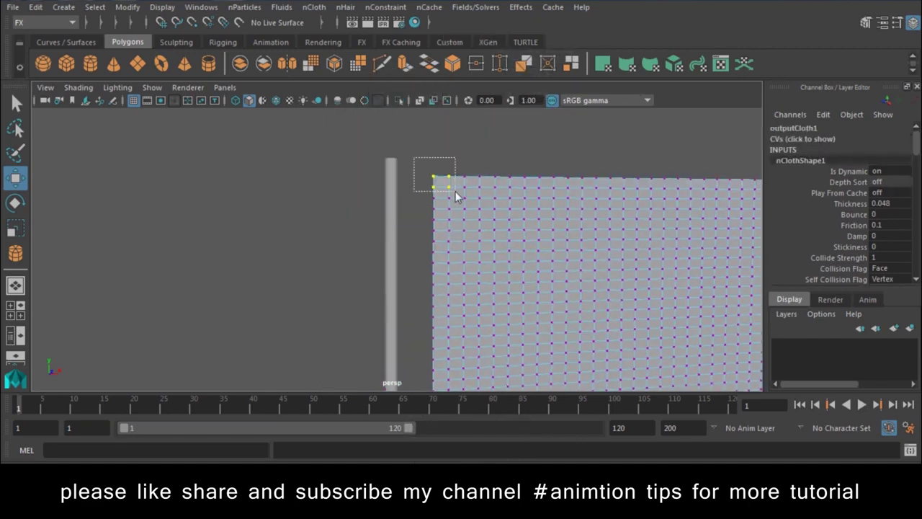
Pin the cloth's top-left corner vertices to the first pole's top with Component to Component
drag(455, 191, 456, 191)
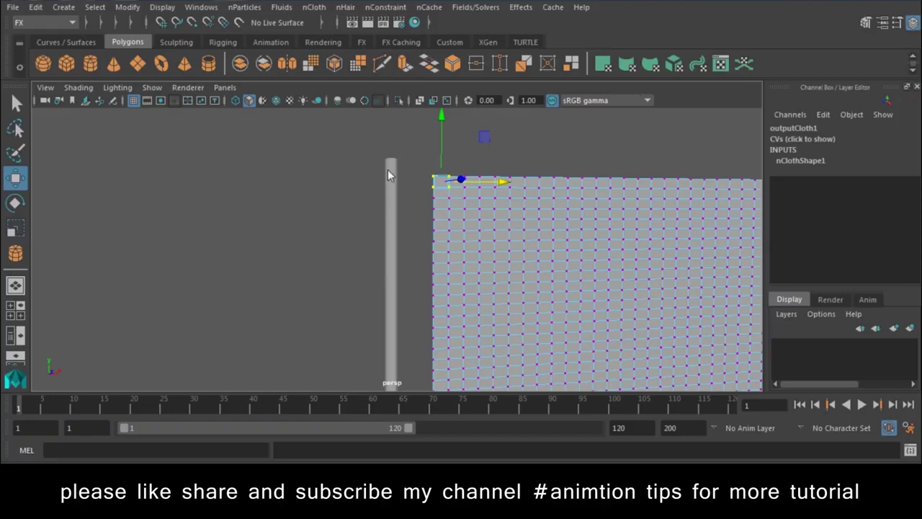
right_drag(388, 175, 330, 111)
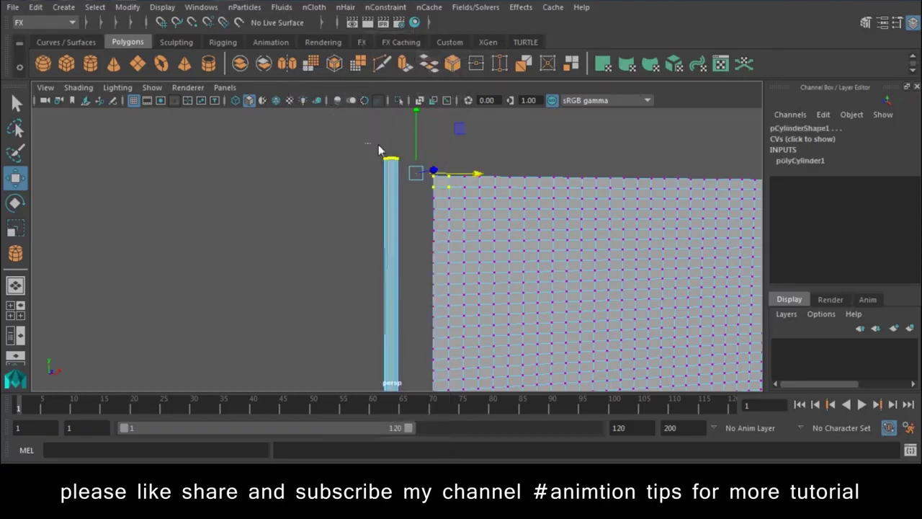
mouse_move(416, 173)
shift+mouse_down()
mouse_move(407, 176)
mouse_move(412, 186)
shift+mouse_up()
click(380, 8)
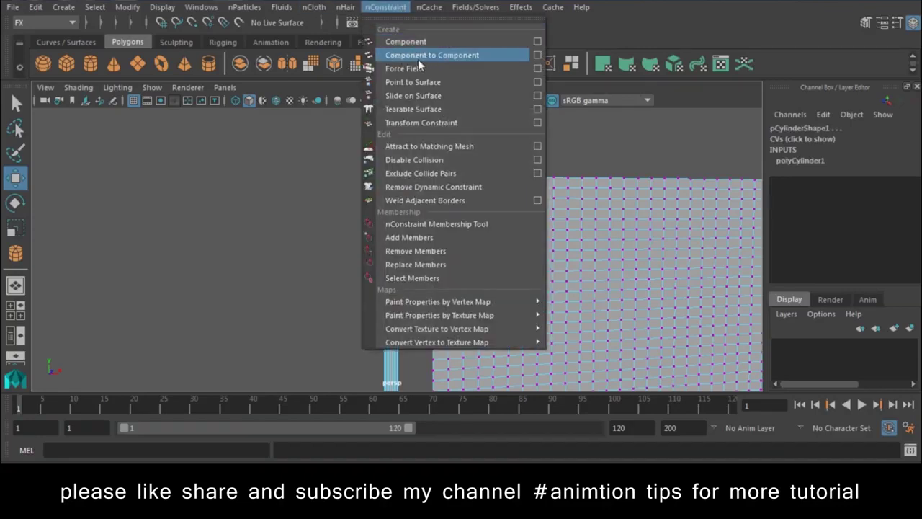
click(417, 59)
Pin the cloth's bottom-left corner vertex to the first pole's base with a Component to Component constraint
click(446, 159)
mouse_move(469, 192)
alt+mouse_down()
mouse_move(477, 333)
mouse_move(371, 192)
alt+mouse_up()
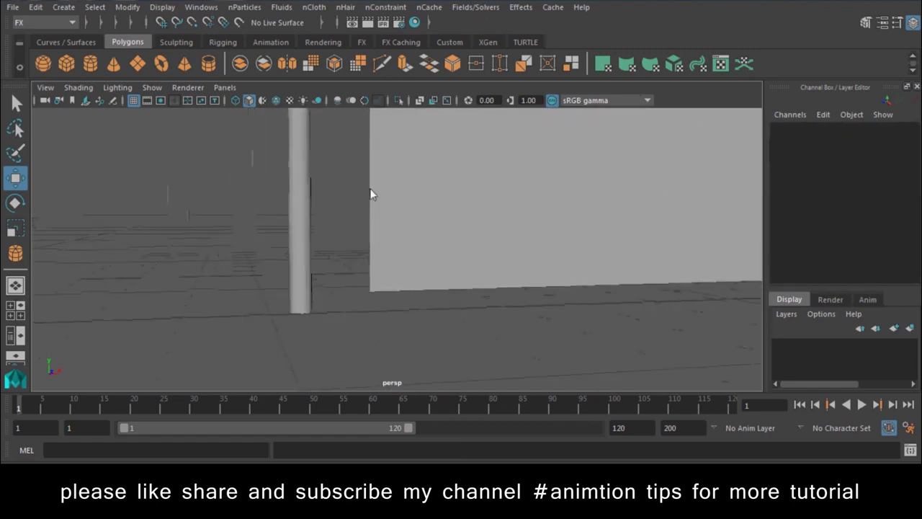
click(442, 228)
right_drag(441, 93, 382, 115)
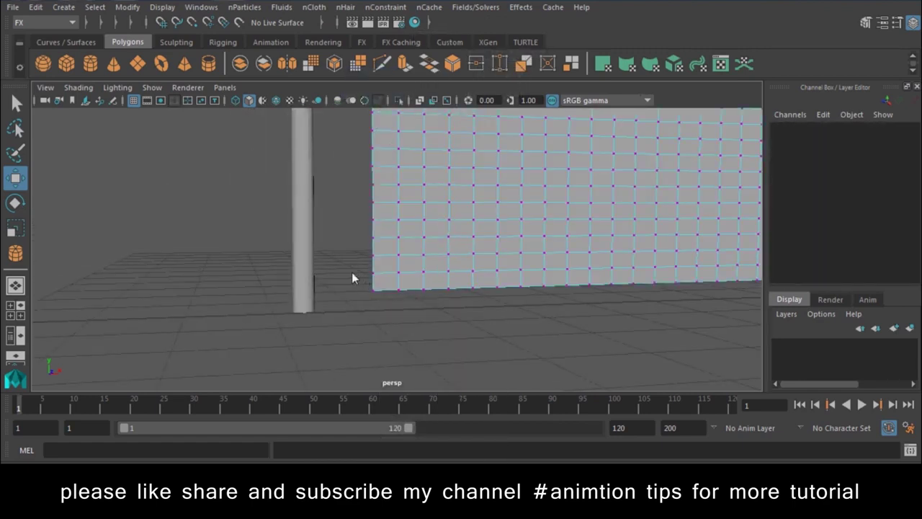
drag(405, 306, 405, 306)
right_drag(299, 276, 273, 84)
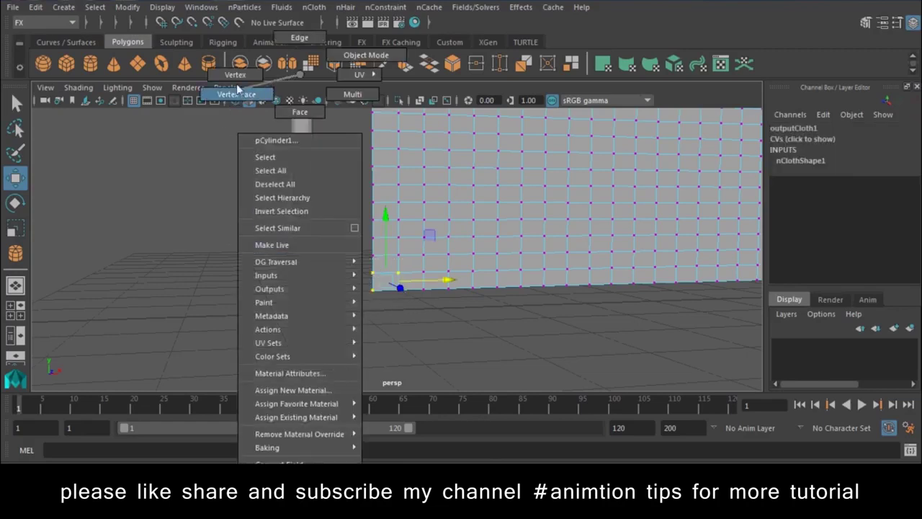
drag(278, 287, 342, 364)
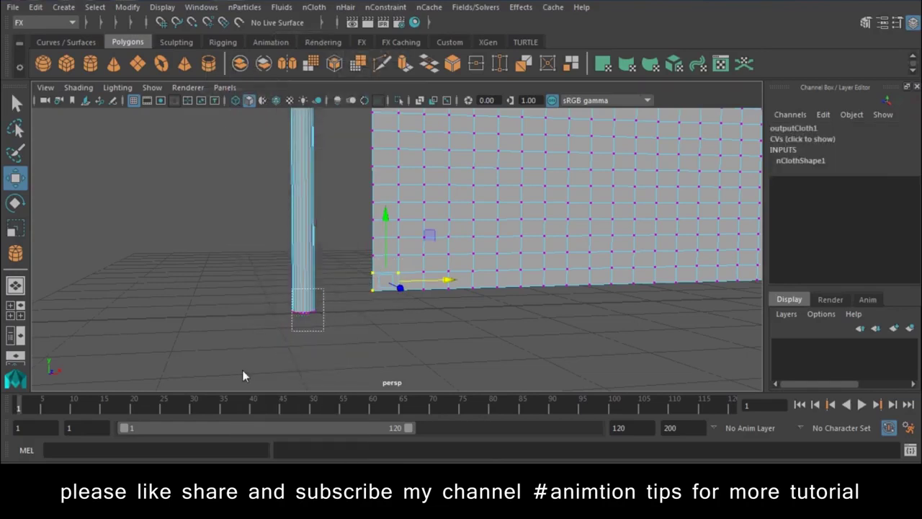
click(385, 7)
click(408, 49)
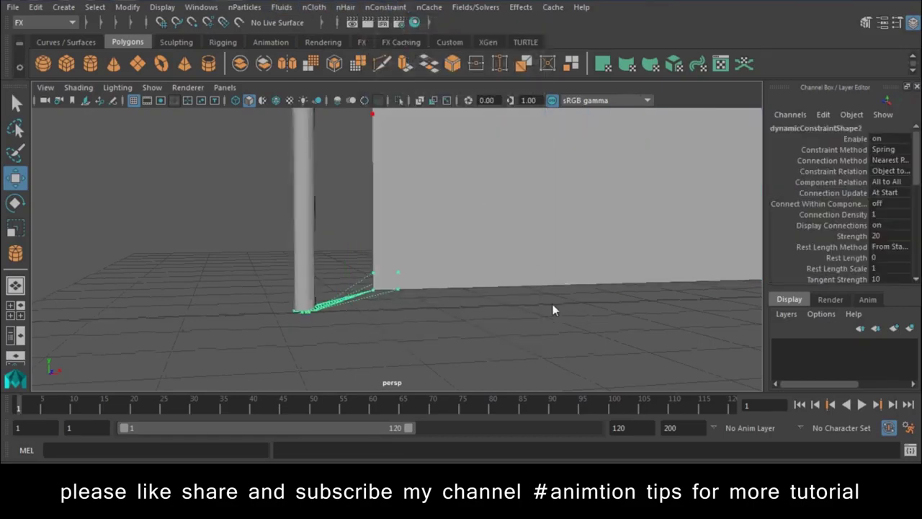
alt+drag(552, 309, 339, 204)
alt+right_drag(339, 204, 577, 353)
alt+middle_drag(577, 353, 431, 273)
Constrain the cloth's bottom-right corner vertex to the second pole's base
click(429, 273)
right_drag(376, 128, 410, 157)
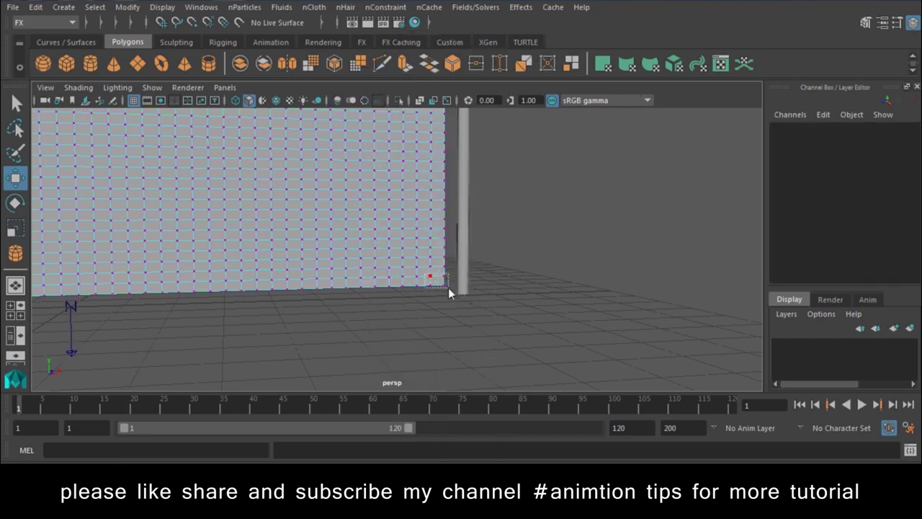
drag(448, 288, 449, 289)
right_drag(458, 244, 458, 238)
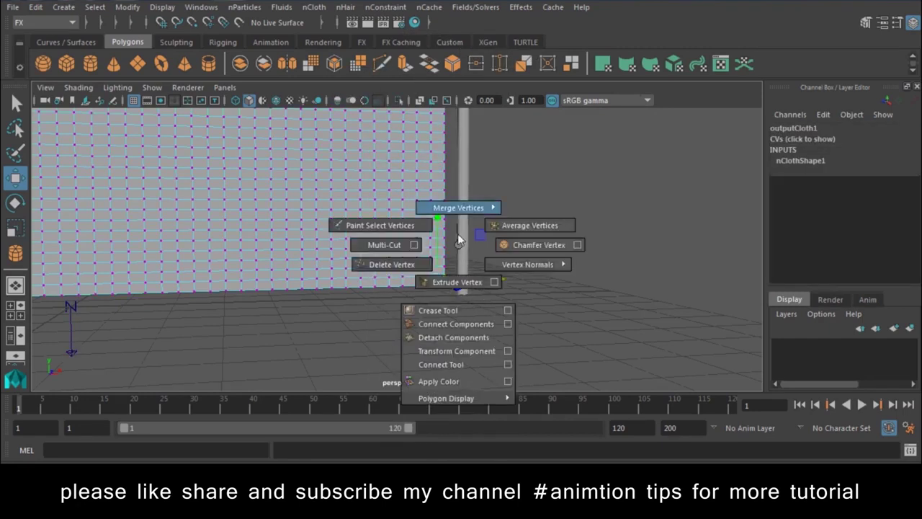
right_click(460, 218)
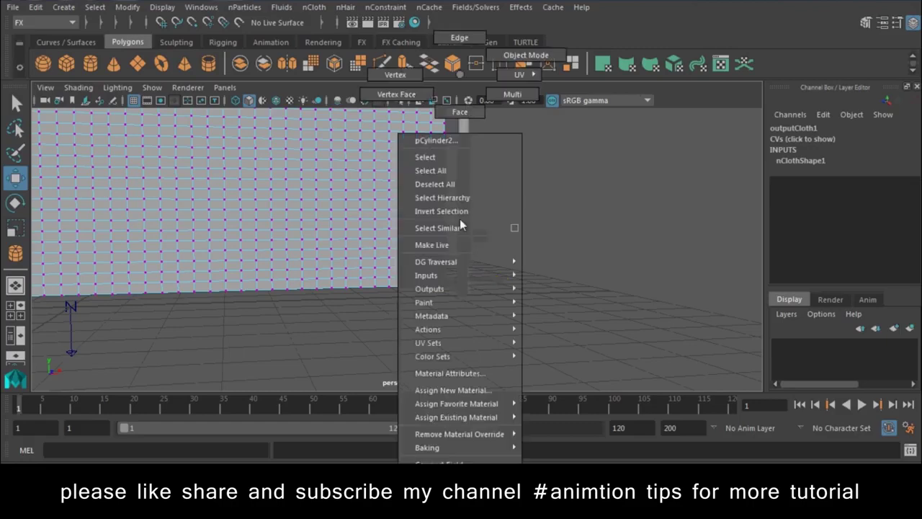
click(406, 75)
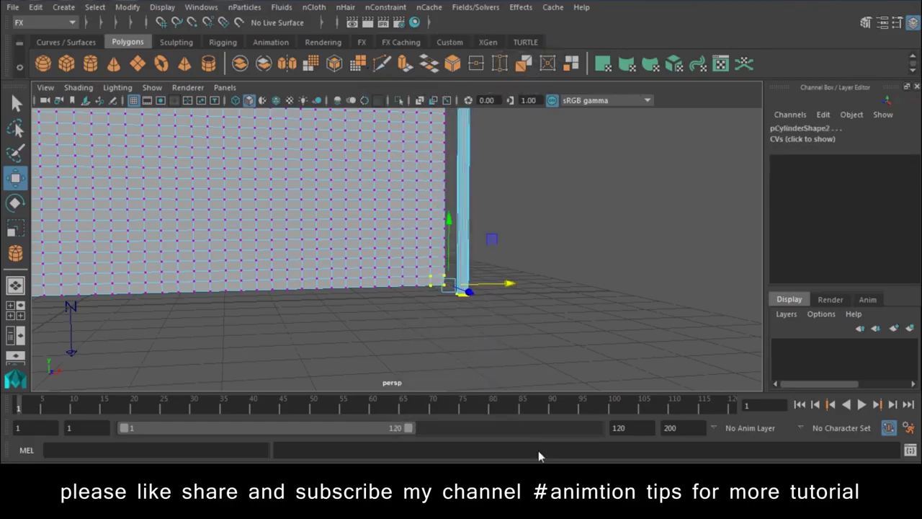
click(385, 6)
click(421, 53)
Constrain the cloth's top-right corner vertices to the second pole's top, then frame the scene
mouse_move(584, 353)
alt+mouse_down()
mouse_move(435, 234)
mouse_move(421, 256)
alt+mouse_up()
click(421, 247)
right_drag(421, 248, 373, 128)
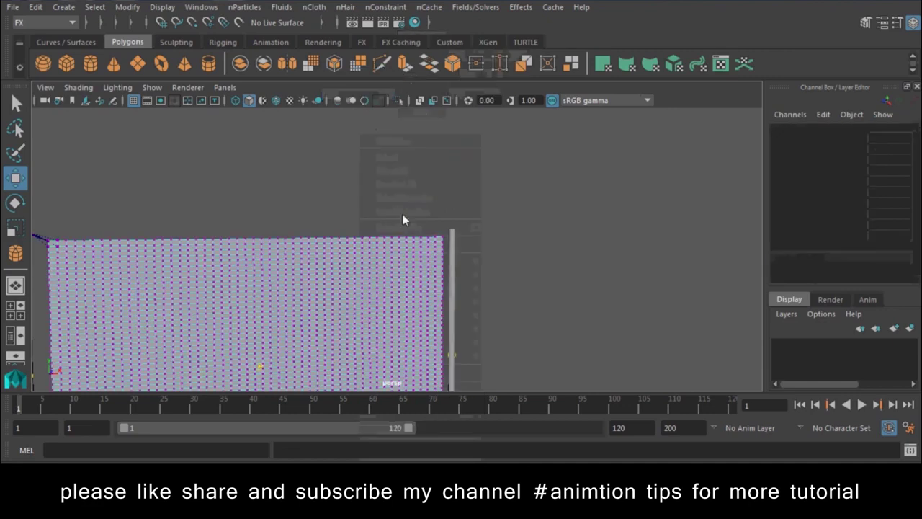
drag(420, 227, 445, 247)
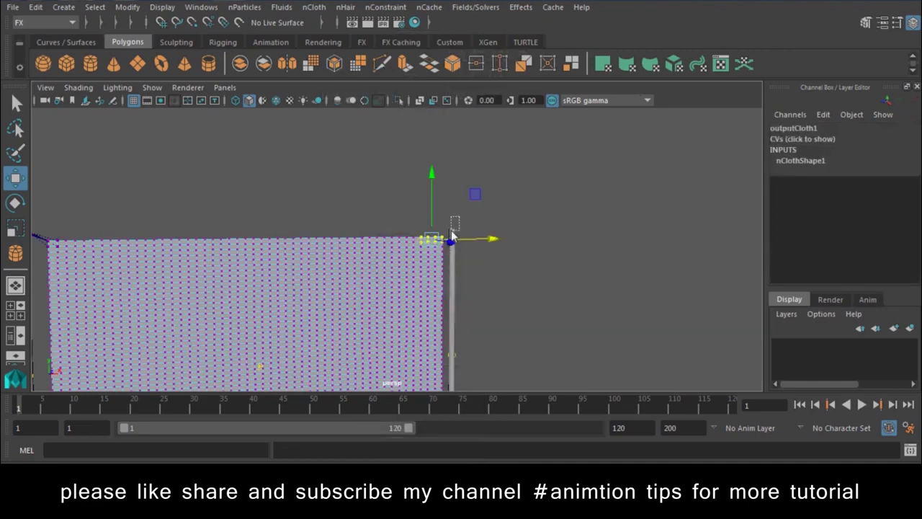
shift+click(453, 242)
shift+click(456, 234)
scroll(486, 281, up, 2)
alt+middle_drag(486, 281, 429, 289)
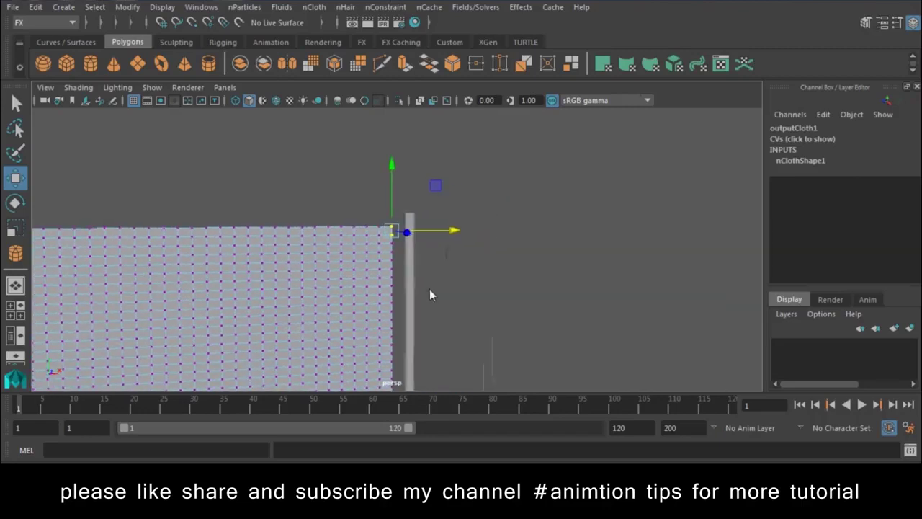
right_drag(422, 253, 372, 75)
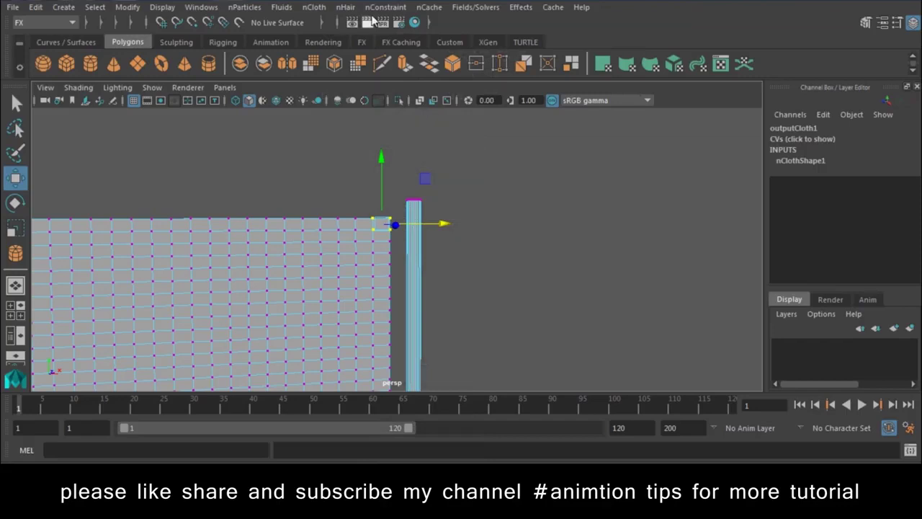
drag(387, 178, 441, 222)
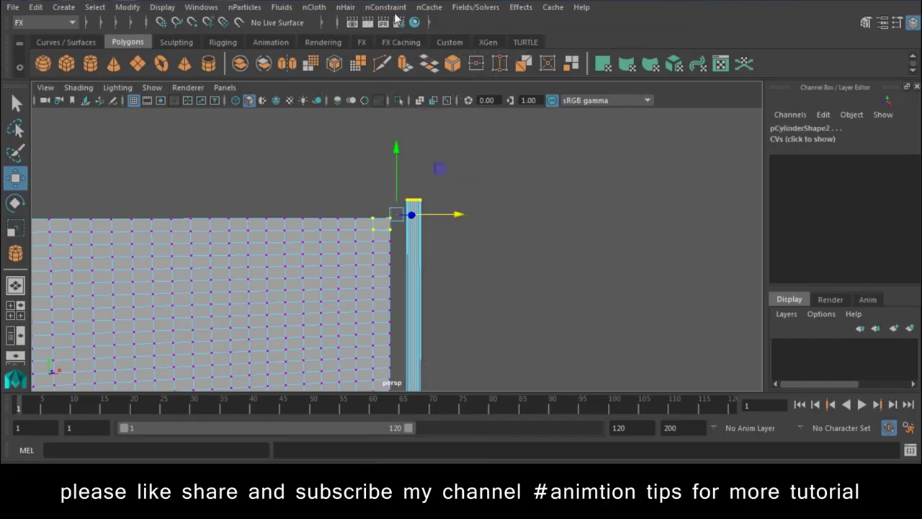
click(395, 9)
click(418, 56)
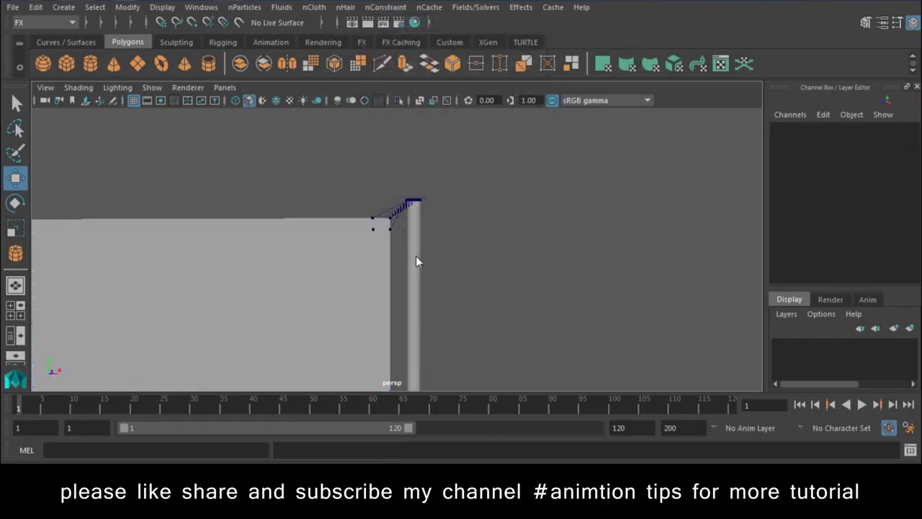
key(a)
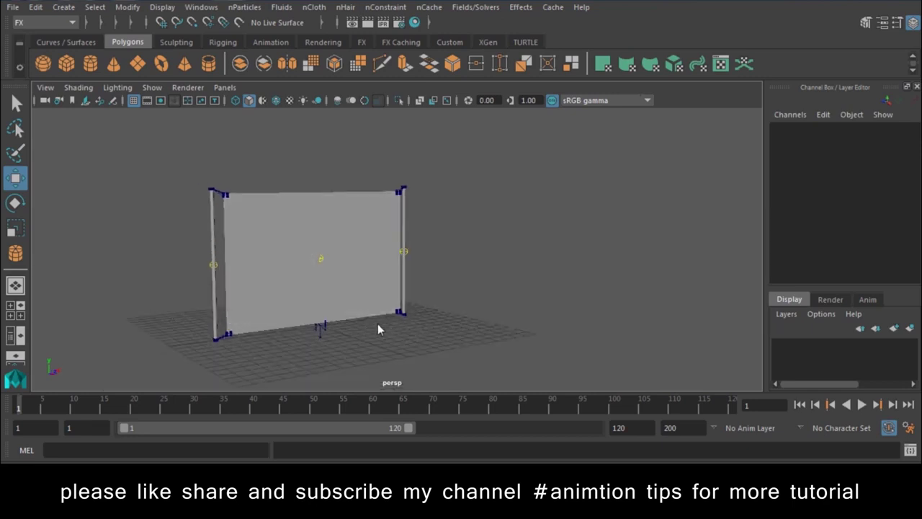
Test-play the cloth simulation, then draw a large ground plane under the banner
click(863, 407)
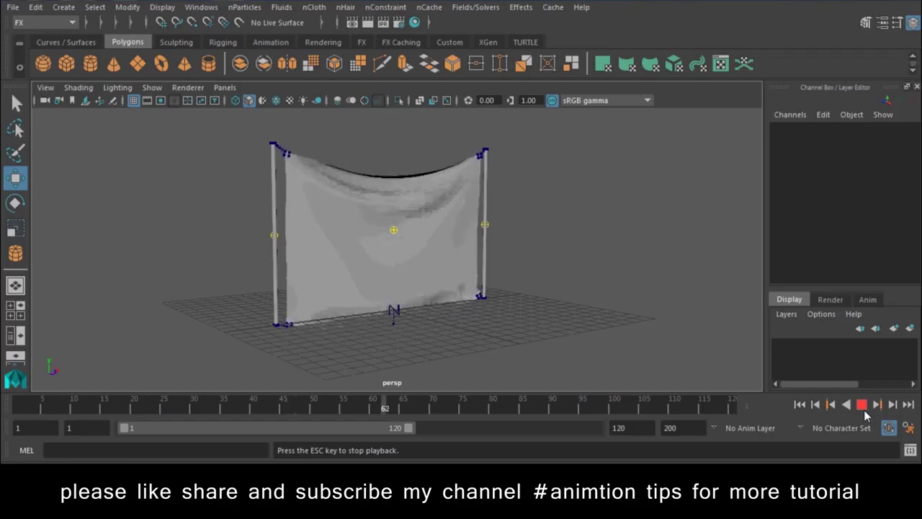
click(862, 405)
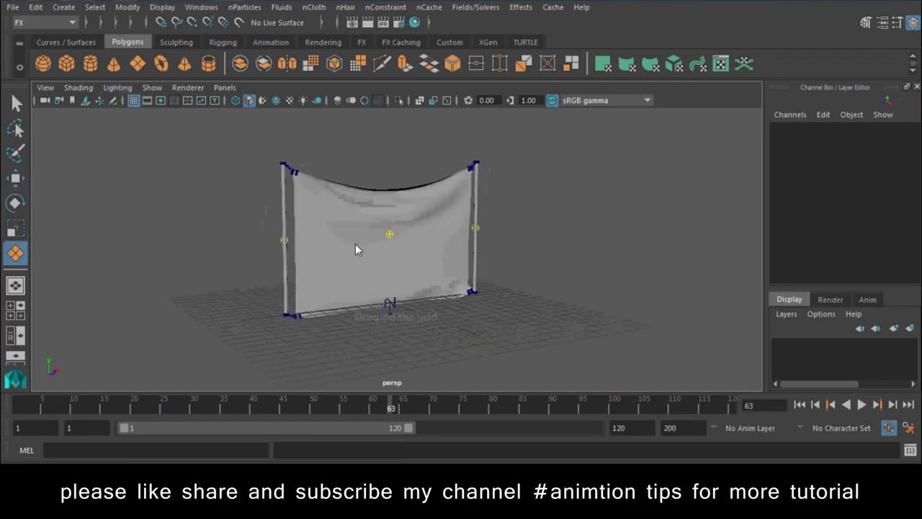
scroll(356, 249, down, 3)
drag(251, 257, 584, 340)
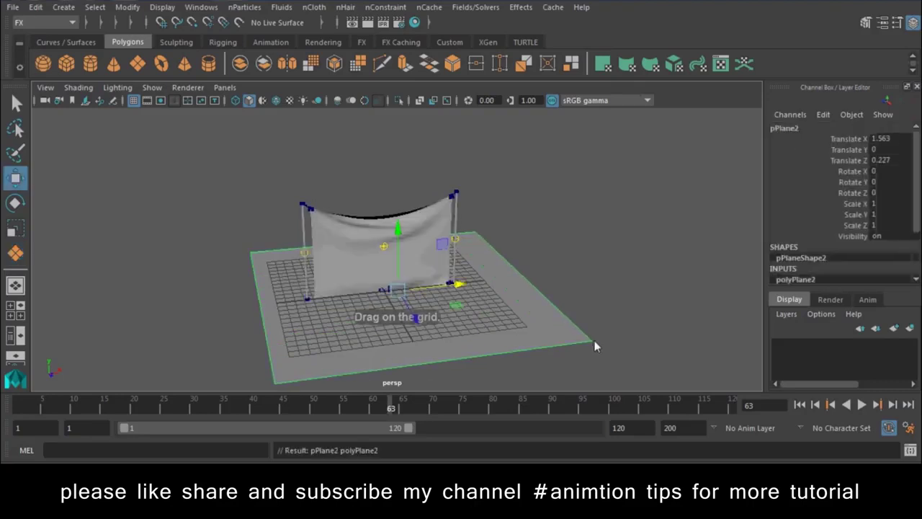
scroll(527, 360, up, 5)
scroll(324, 268, down, 5)
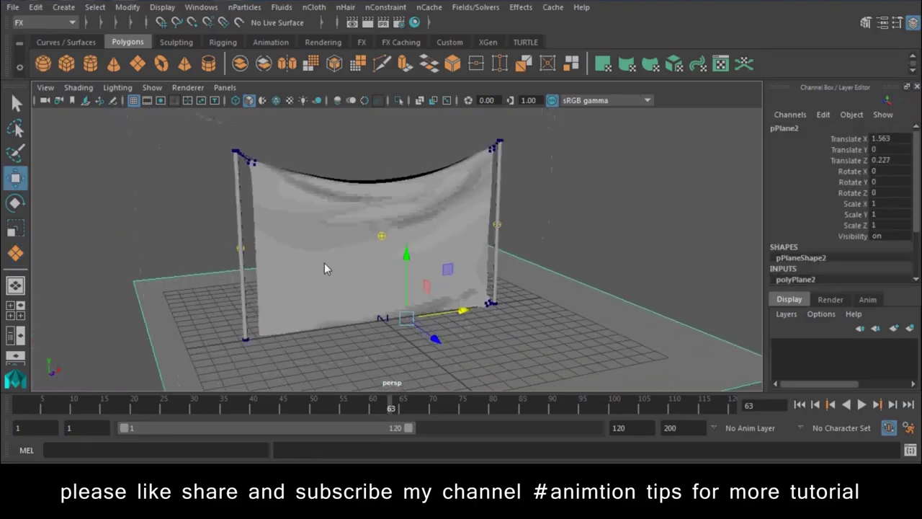
Make the ground plane a passive collider, replay from frame 1, and open the cloth's attributes
click(385, 7)
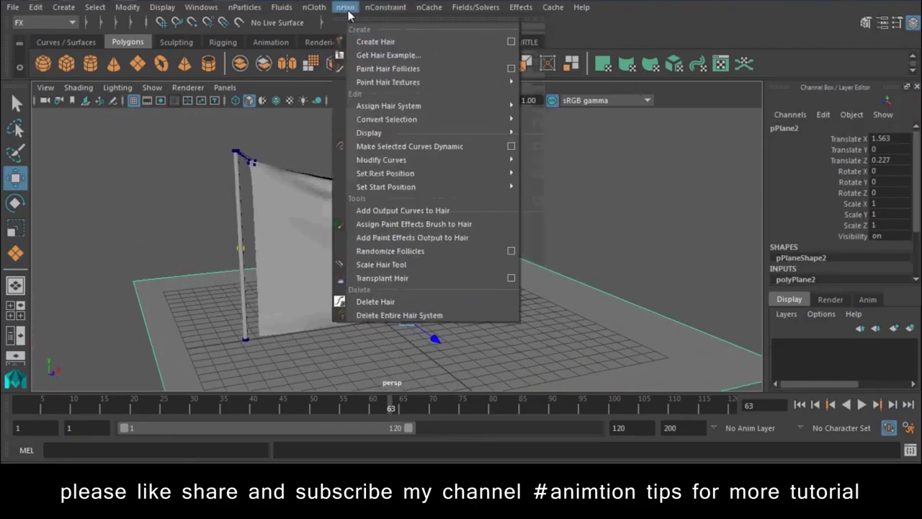
click(344, 37)
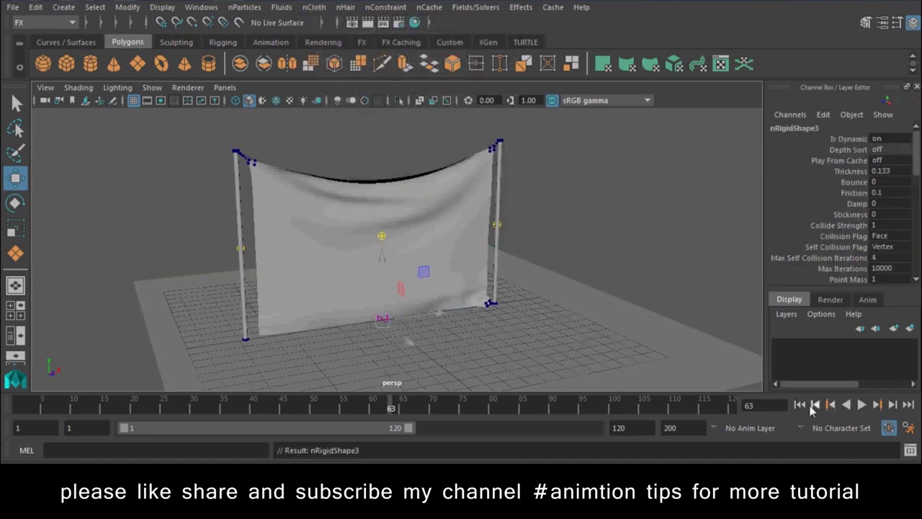
click(813, 405)
click(862, 405)
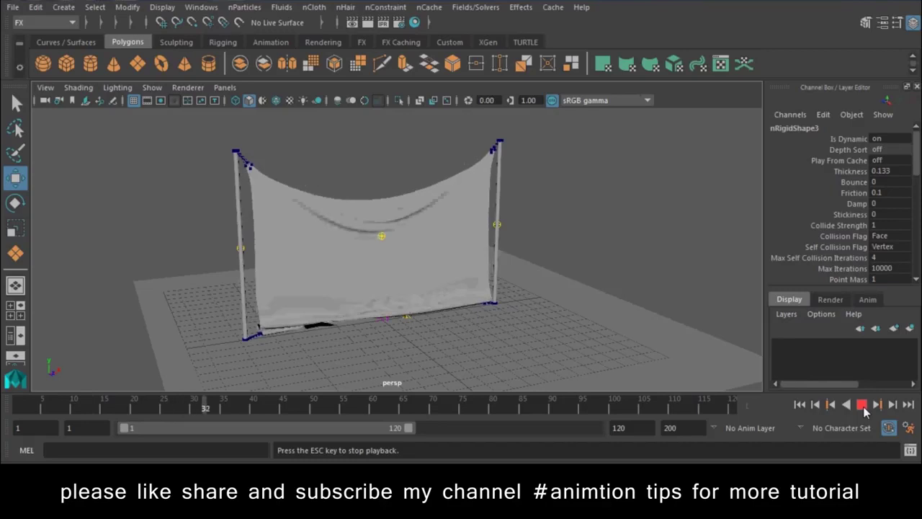
alt+drag(400, 321, 325, 241)
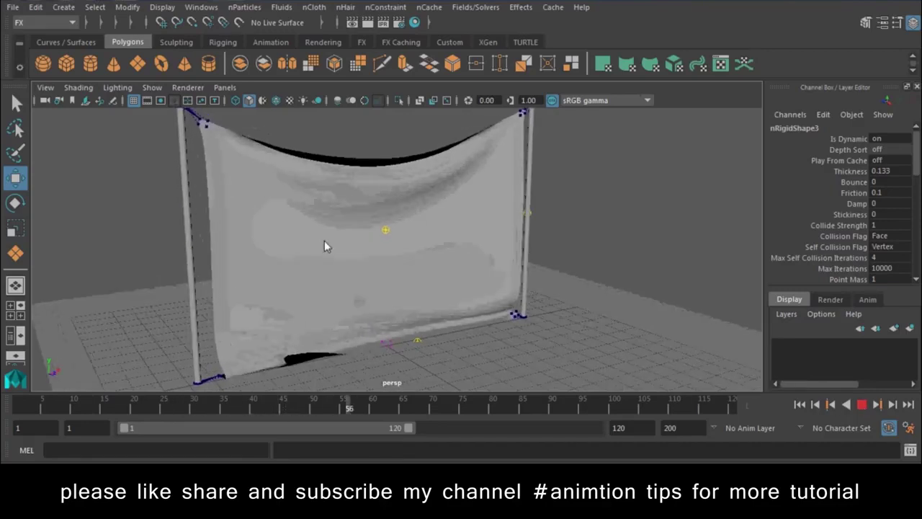
click(424, 195)
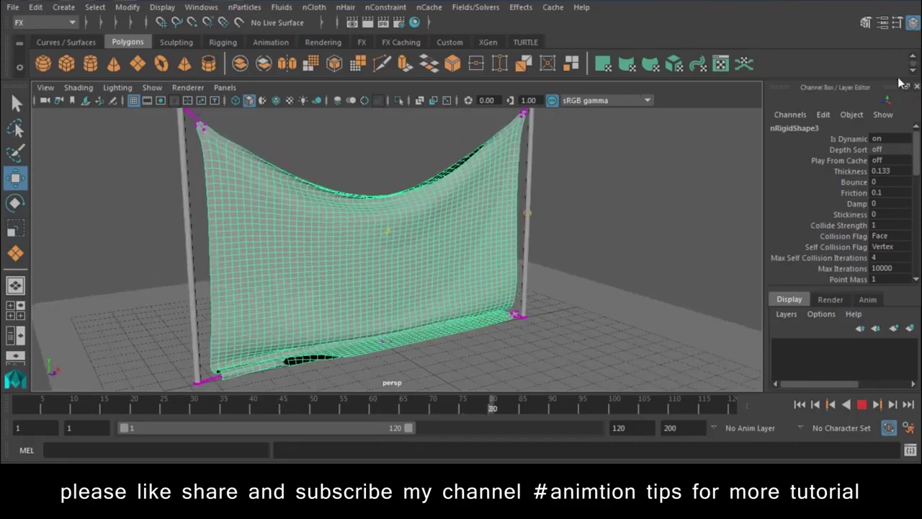
click(881, 23)
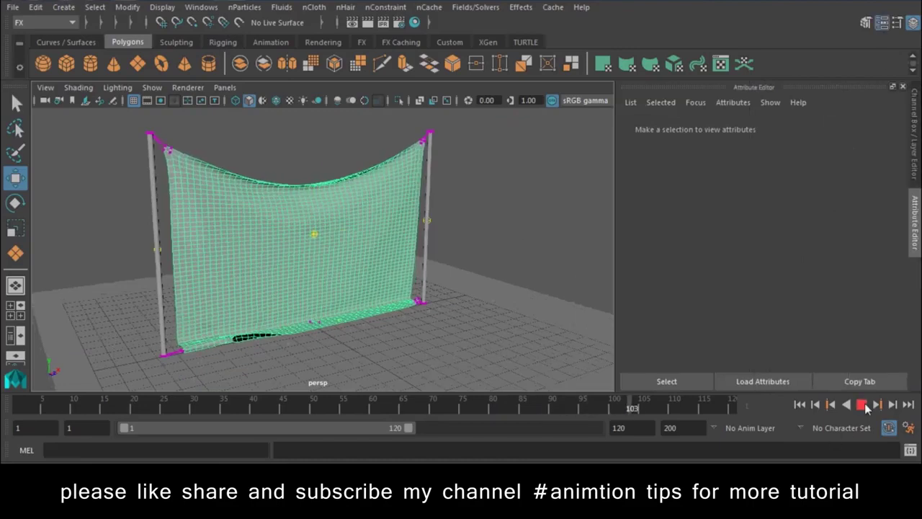
Expand the nClothShape1 Dynamic Properties and replay the simulation from frame 1
click(862, 405)
click(799, 127)
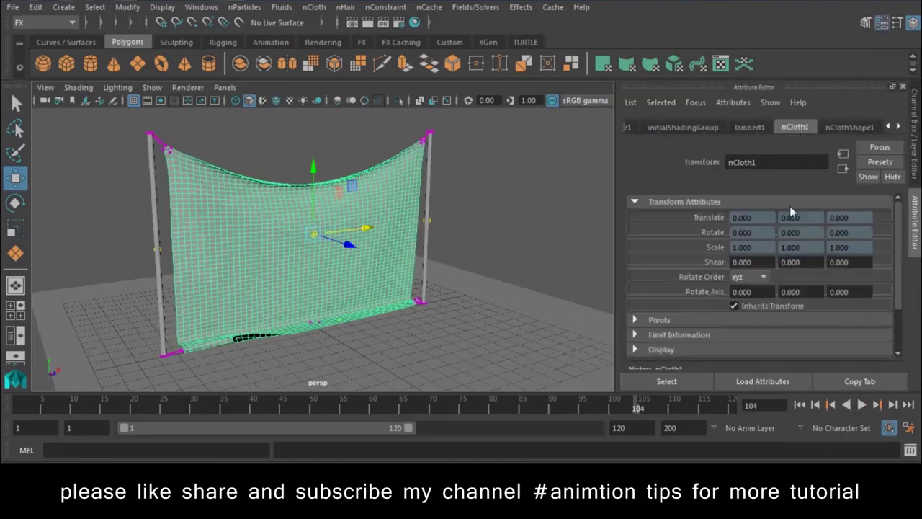
scroll(784, 280, down, 3)
scroll(753, 276, up, 2)
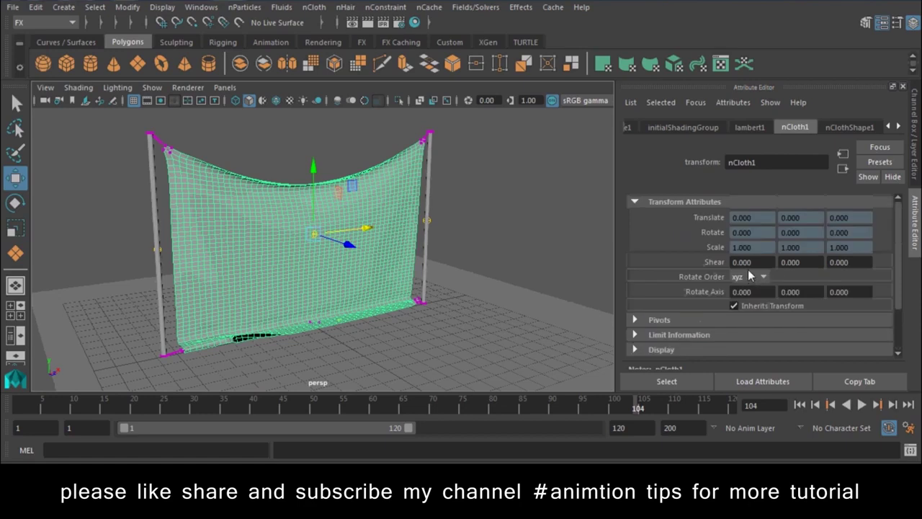
click(861, 126)
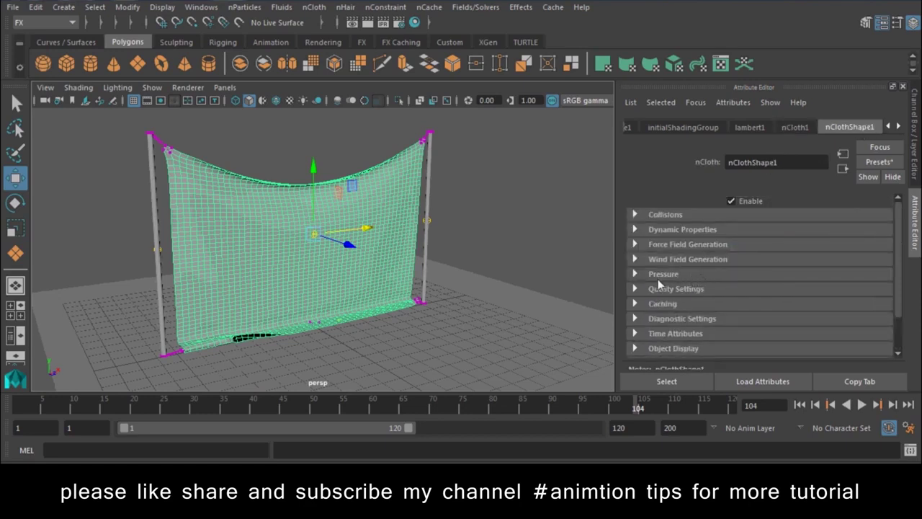
click(639, 231)
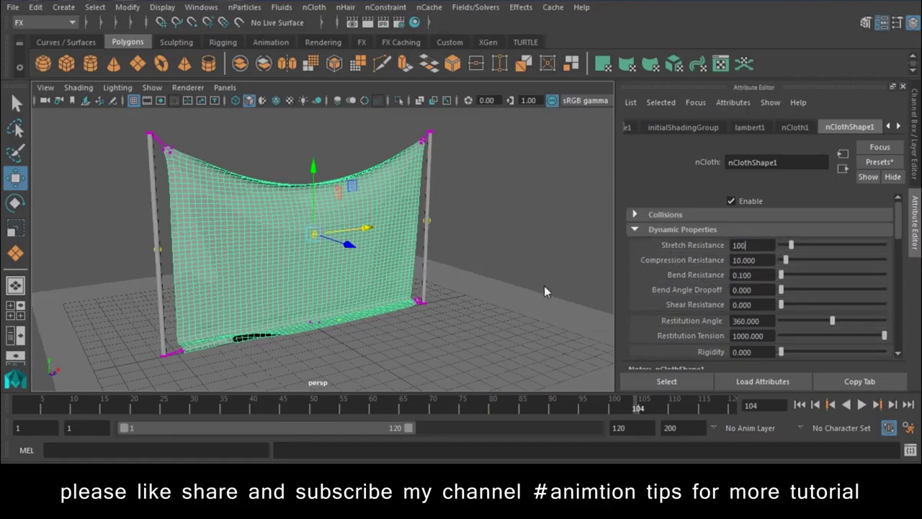
click(800, 404)
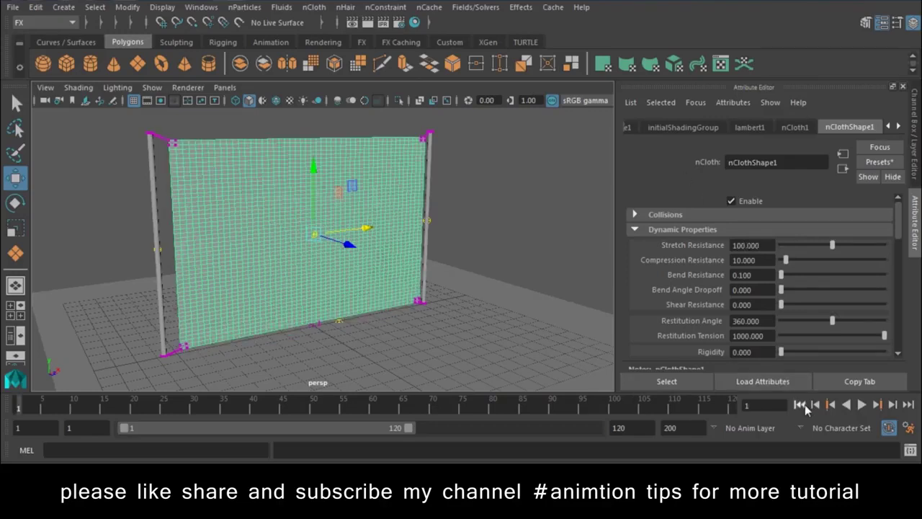
click(861, 405)
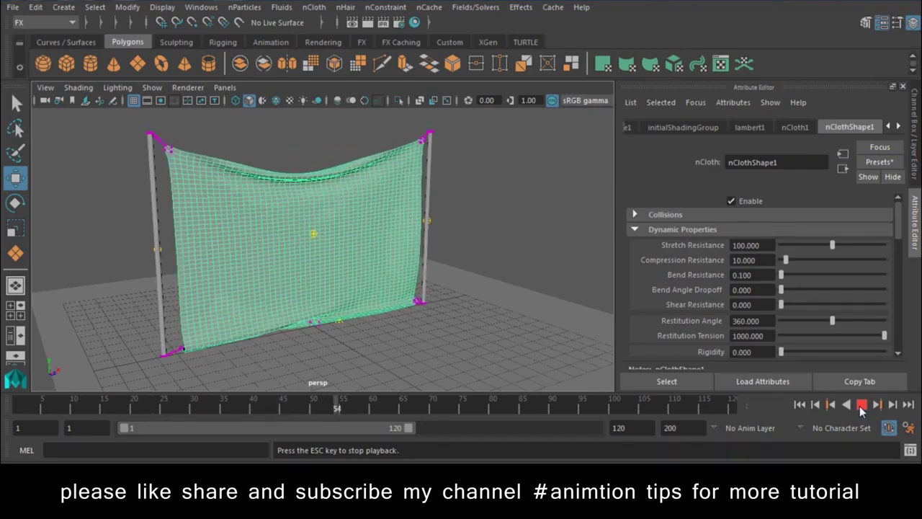
Set Stretch Resistance to 500 and orbit around the taut banner to check it
drag(756, 245, 716, 244)
text(500)
key(Return)
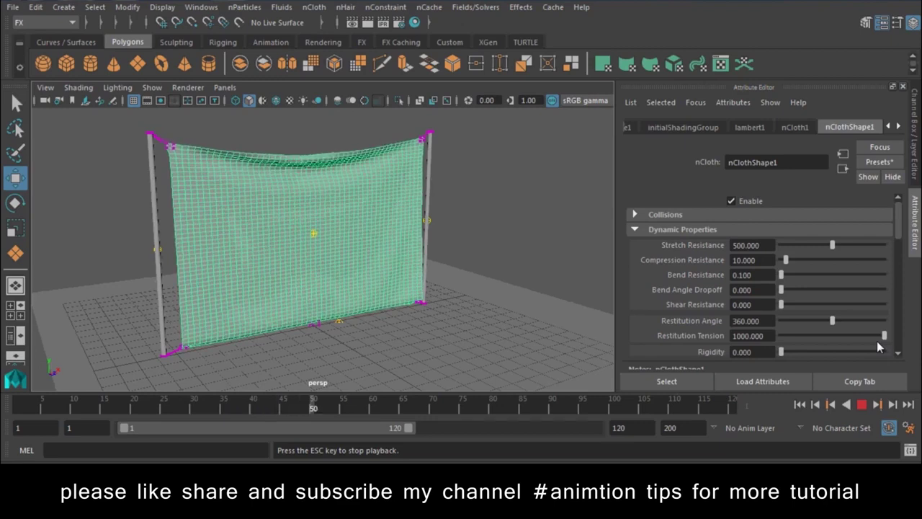
alt+right_drag(268, 239, 308, 273)
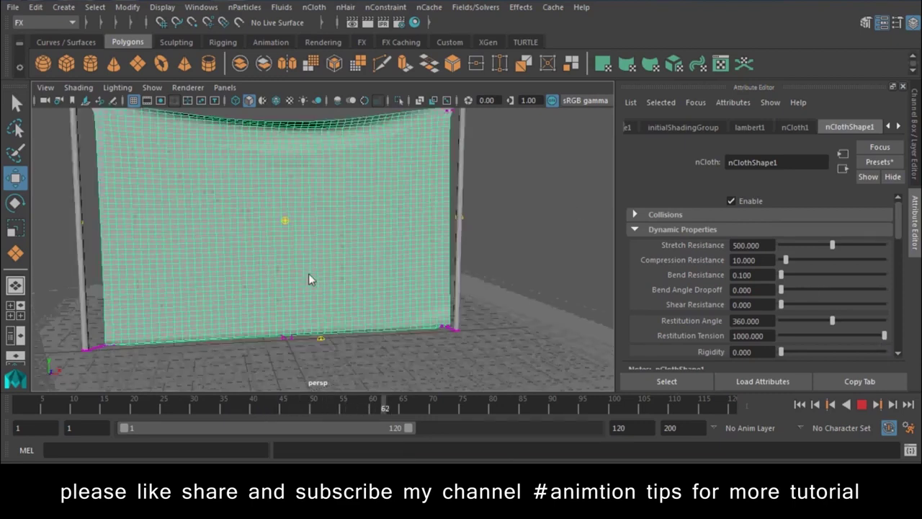
alt+right_drag(355, 308, 877, 451)
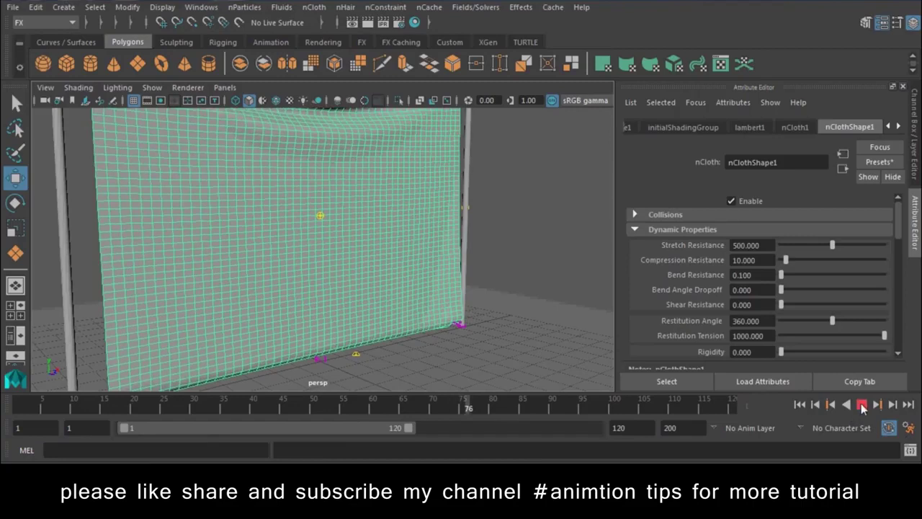
alt+drag(552, 250, 384, 202)
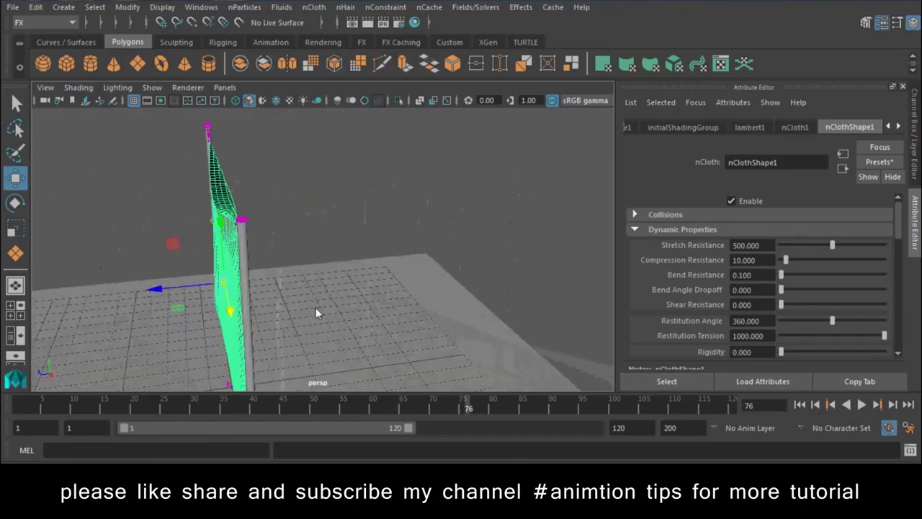
alt+drag(284, 257, 425, 232)
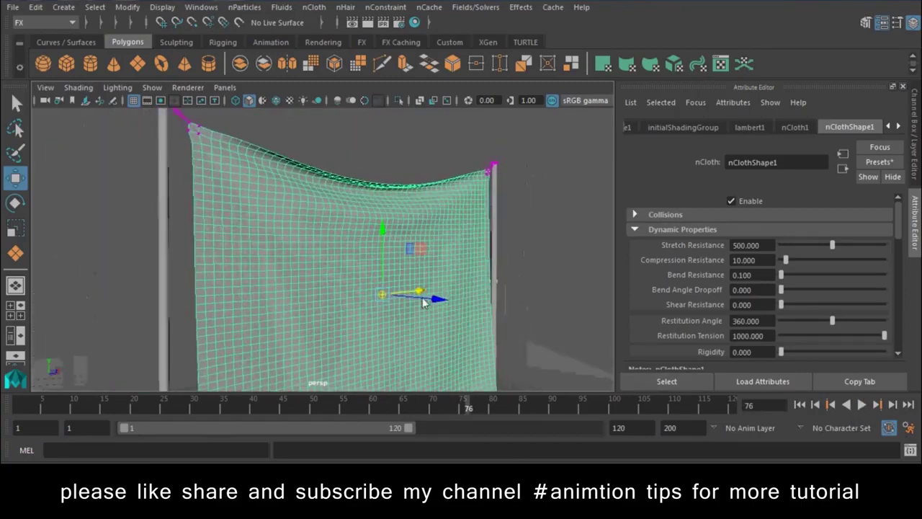
alt+right_drag(425, 232, 192, 260)
alt+right_drag(341, 230, 305, 313)
mouse_move(305, 312)
alt+mouse_down()
mouse_move(392, 319)
mouse_move(319, 313)
mouse_move(338, 327)
alt+mouse_up()
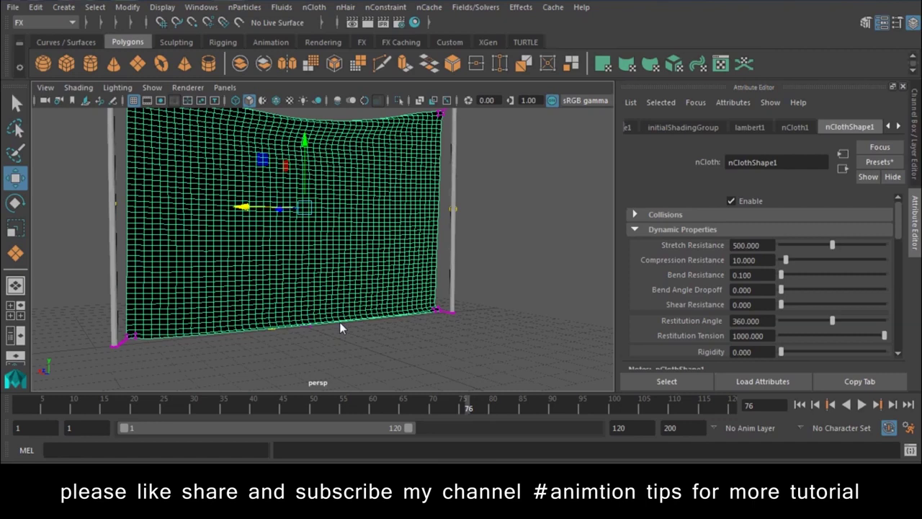
Draw a long thin polygon cube on the grid and raise it off the ground
click(478, 264)
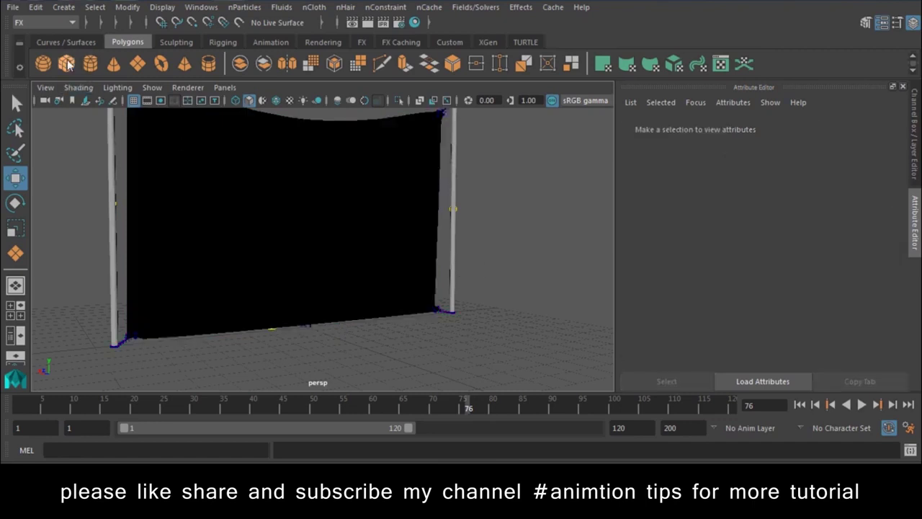
key(y)
scroll(416, 331, up, 5)
scroll(404, 323, up, 3)
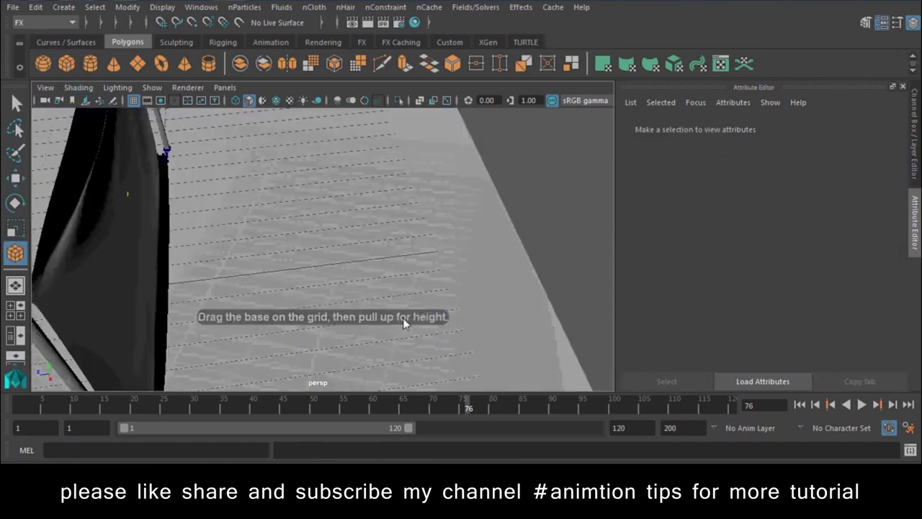
mouse_move(283, 268)
mouse_down()
mouse_move(362, 267)
mouse_move(395, 255)
mouse_move(380, 245)
mouse_up()
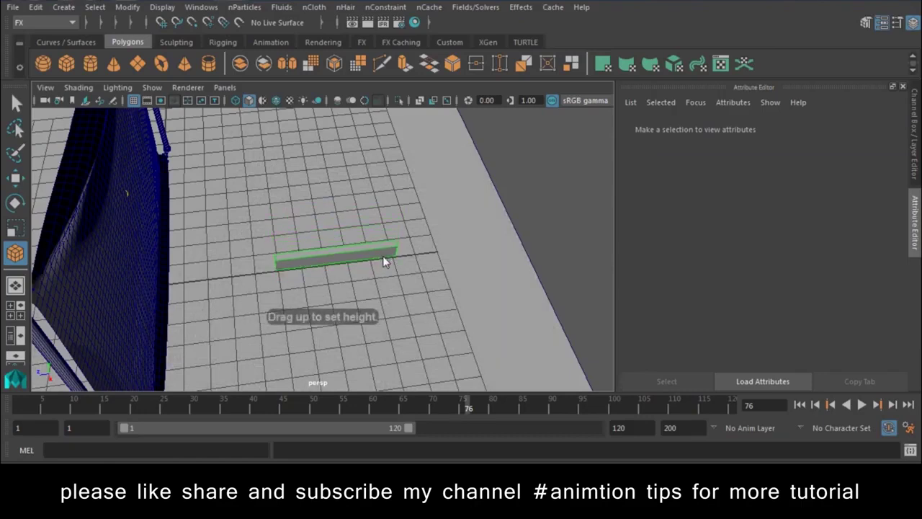
key(w)
mouse_move(335, 216)
mouse_down()
mouse_move(341, 161)
mouse_move(356, 251)
mouse_up()
Scale the cube's left end down into a taper, then enlarge the wedge longer and taller
right_click(353, 155)
alt+drag(341, 70, 329, 220)
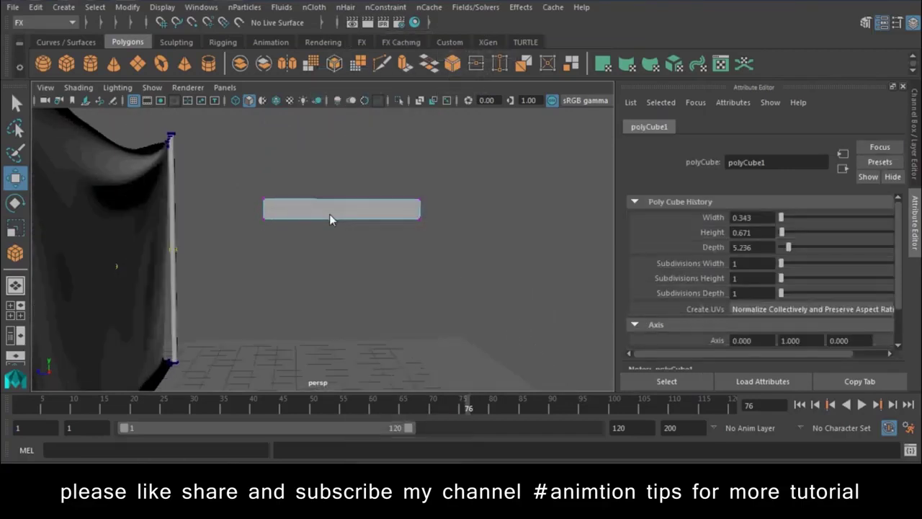
click(252, 204)
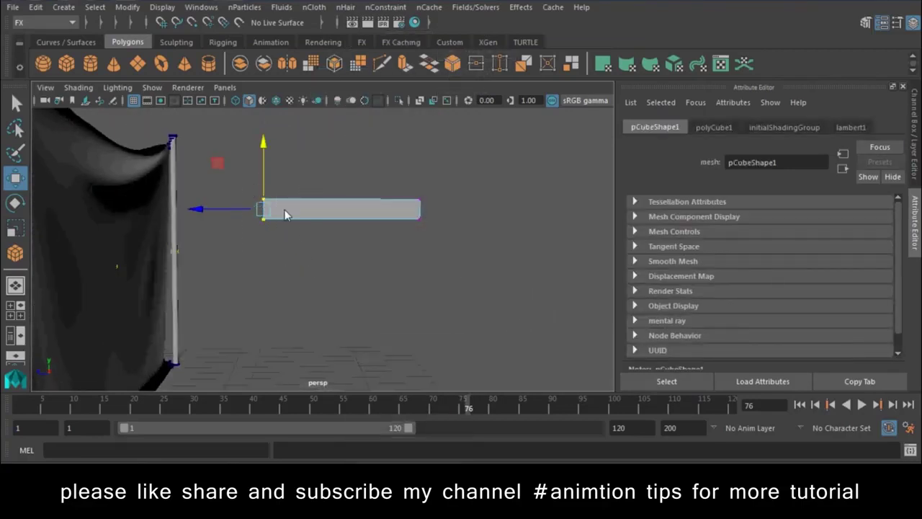
key(r)
drag(264, 210, 263, 210)
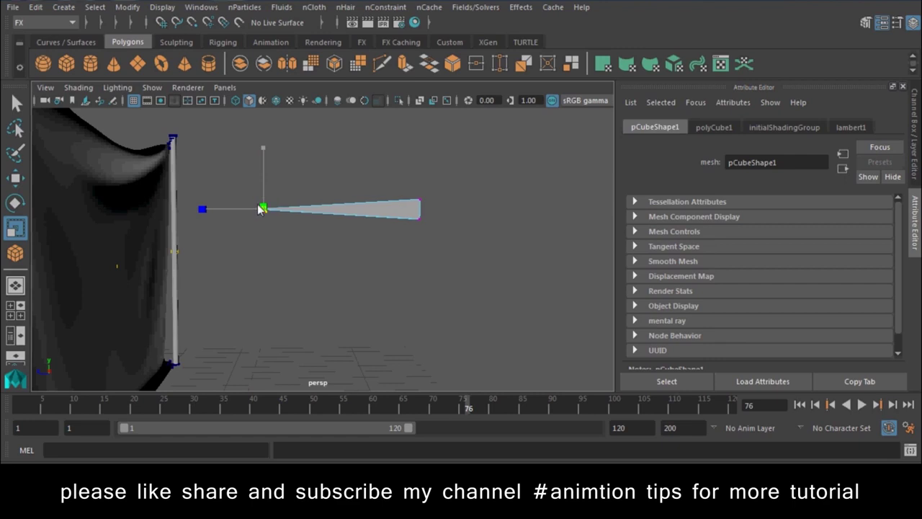
right_drag(342, 133, 368, 183)
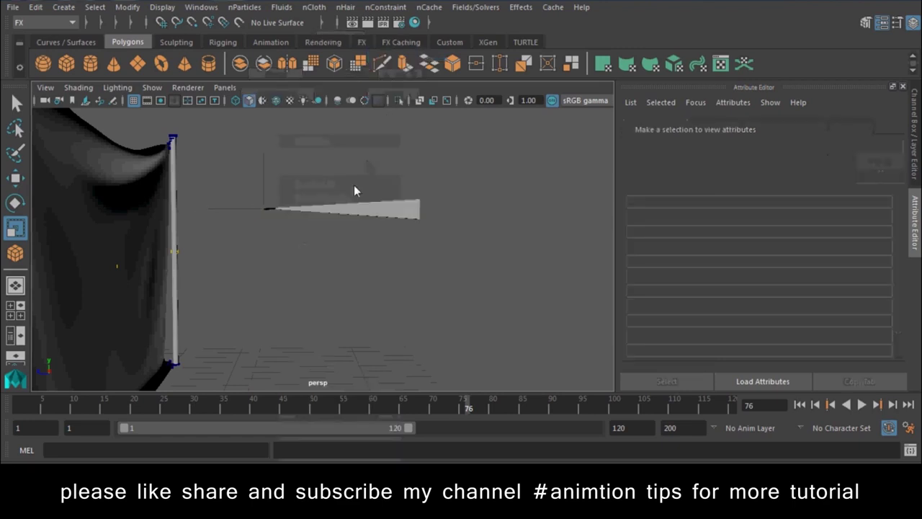
mouse_move(278, 209)
alt+right_down()
mouse_move(425, 209)
mouse_move(383, 186)
alt+right_up()
right_drag(461, 115, 362, 83)
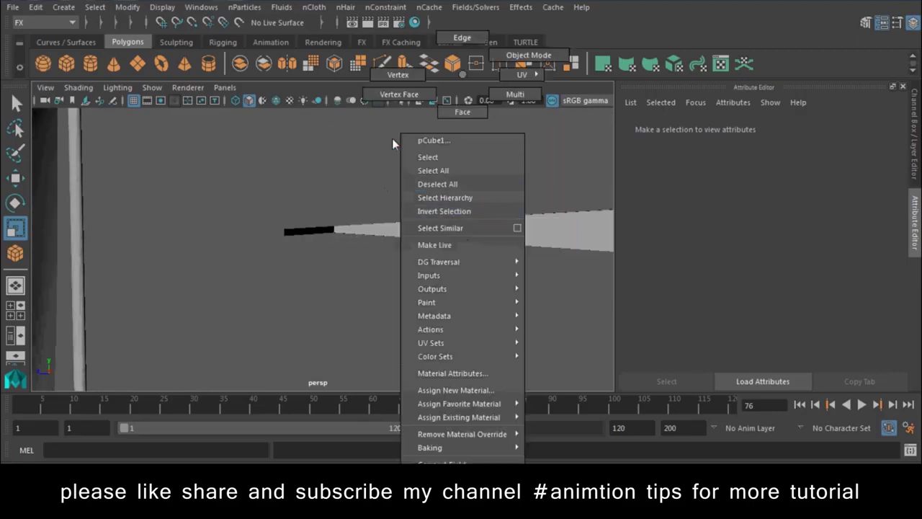
drag(287, 234, 283, 245)
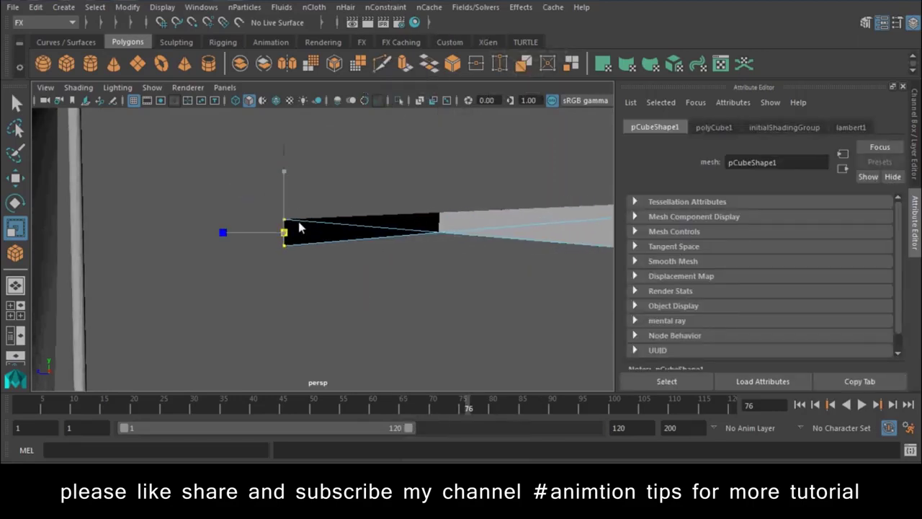
right_drag(345, 231, 382, 162)
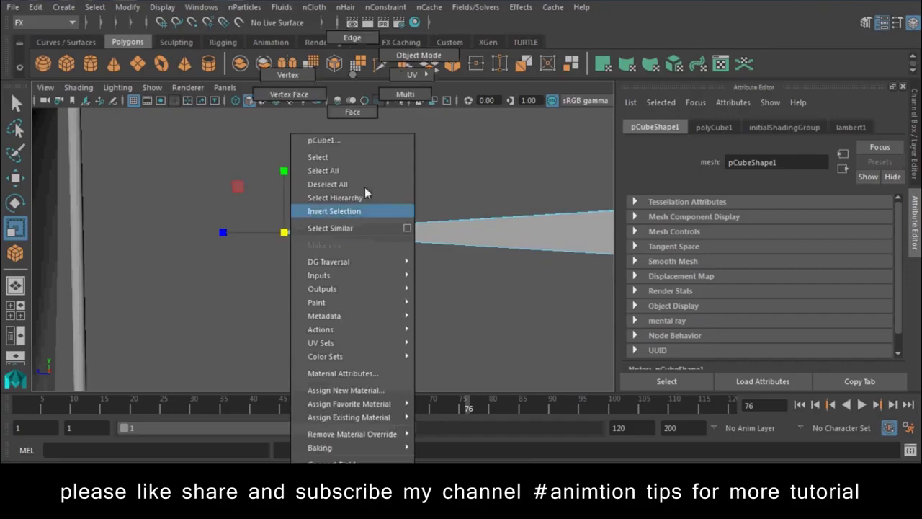
click(366, 247)
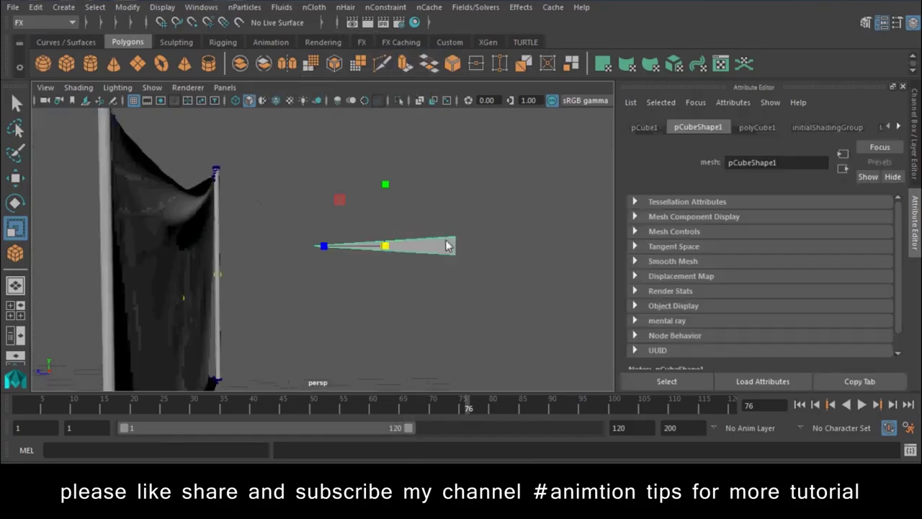
drag(400, 258, 452, 227)
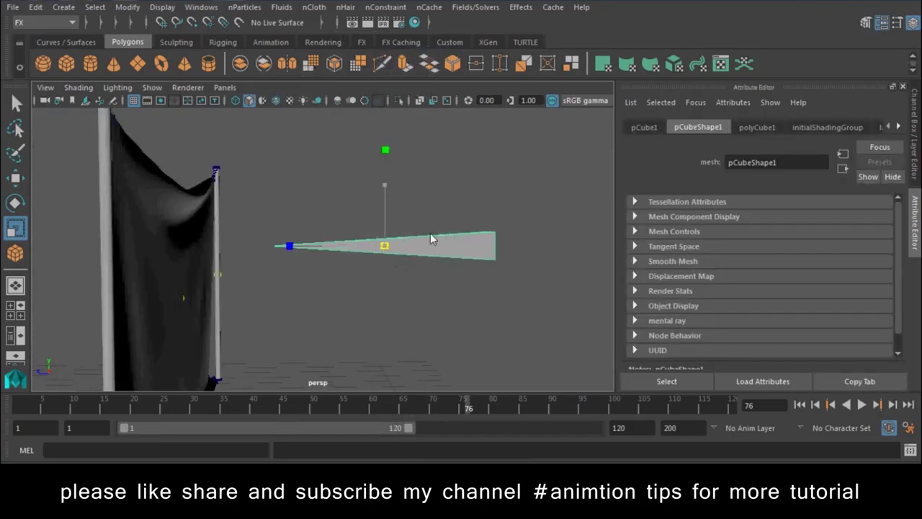
Slide an edge to the wedge's right end, rotate it upright and scrub the timeline back
key(w)
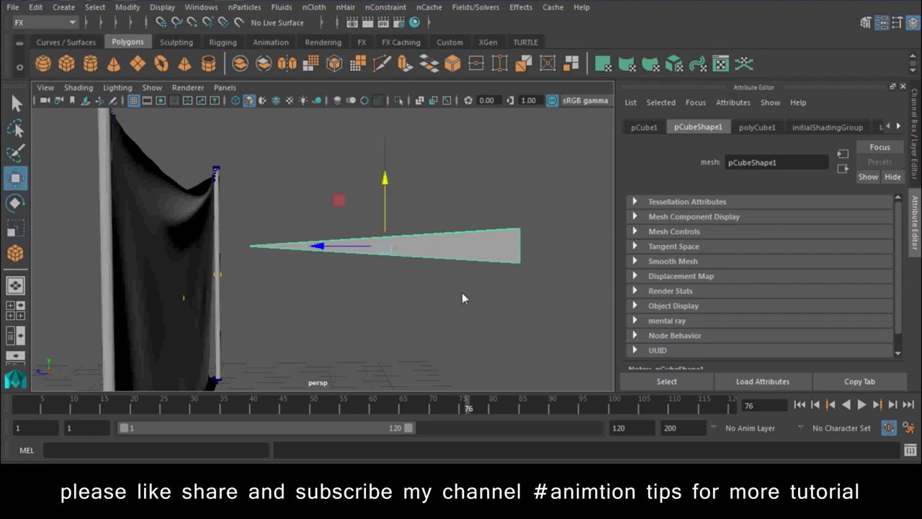
alt+middle_drag(462, 293, 368, 294)
key(F10)
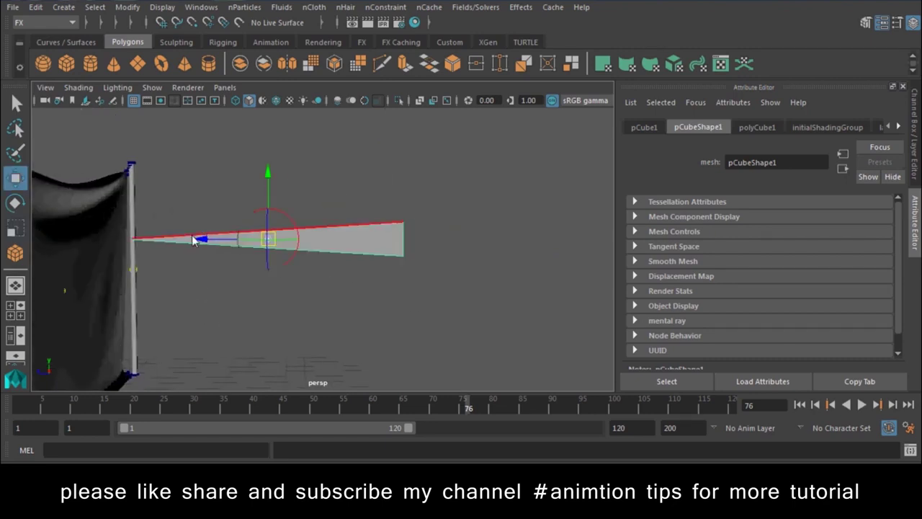
drag(203, 246, 336, 245)
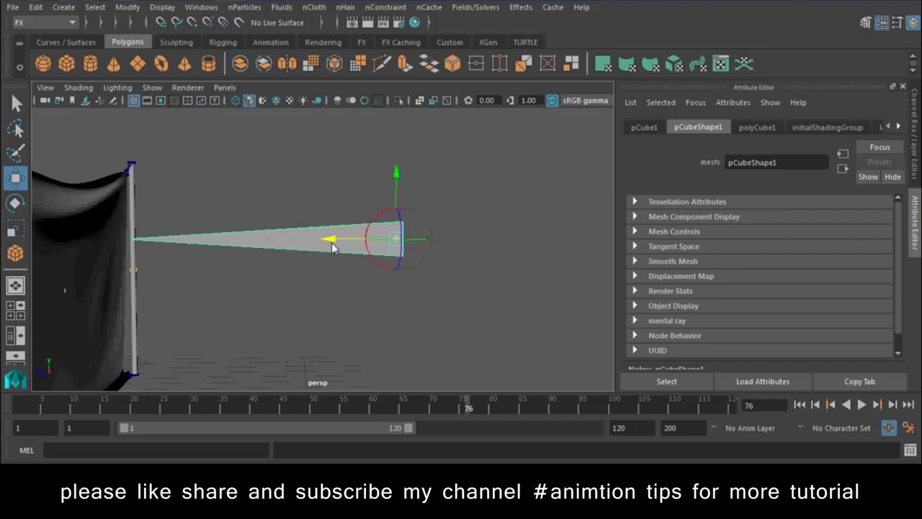
mouse_move(377, 179)
alt+mouse_down()
mouse_move(309, 256)
mouse_move(330, 216)
mouse_move(344, 259)
mouse_move(425, 318)
mouse_move(447, 354)
alt+mouse_up()
key(e)
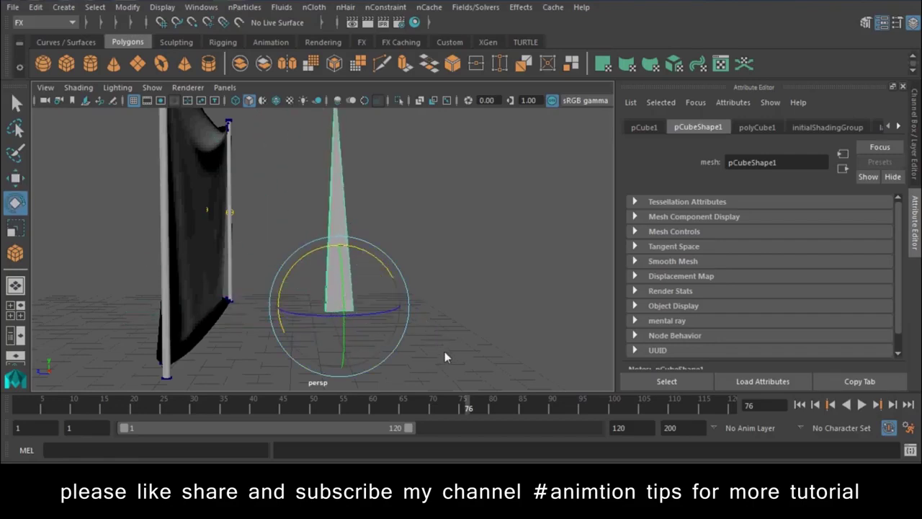
drag(29, 408, 277, 408)
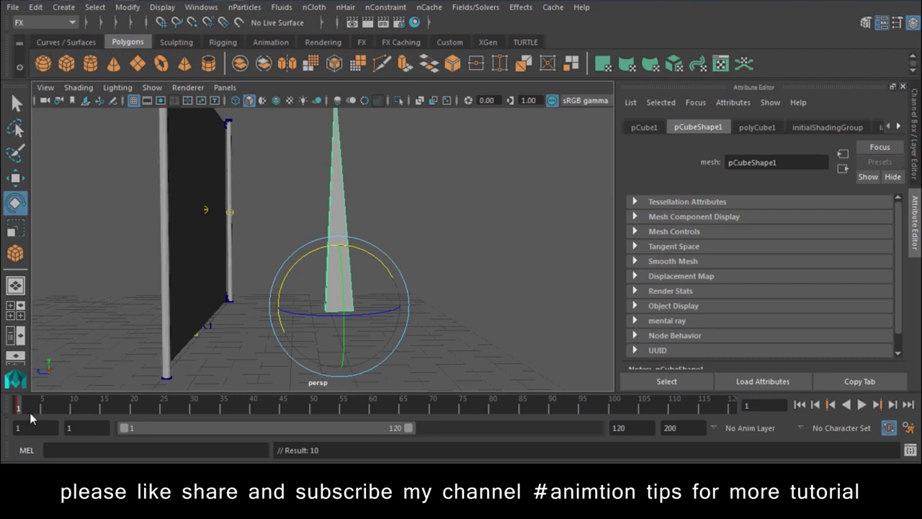
Rotate the wedge to lie horizontal and test-play the simulation from frame 1
drag(381, 263, 250, 213)
click(505, 274)
click(830, 407)
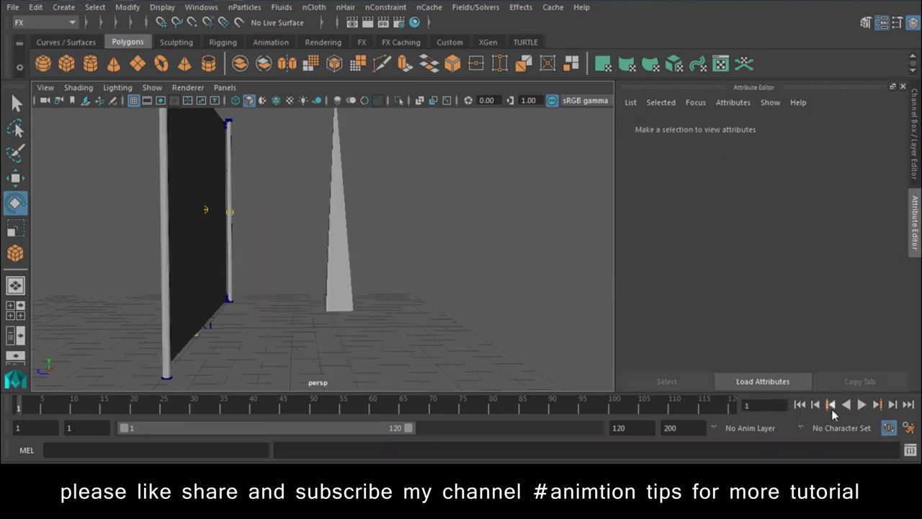
click(863, 405)
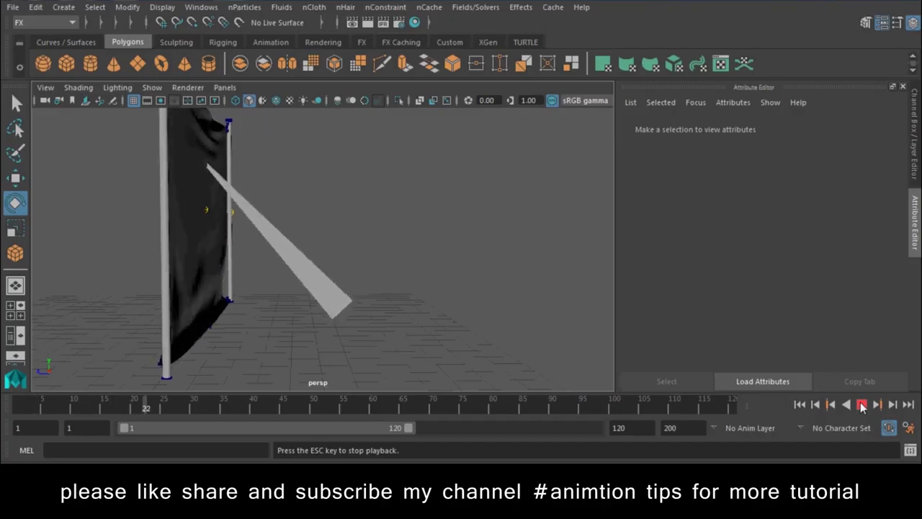
key(Escape)
Make the wedge an nCloth passive collider and replay the simulation from the start
click(336, 254)
click(347, 9)
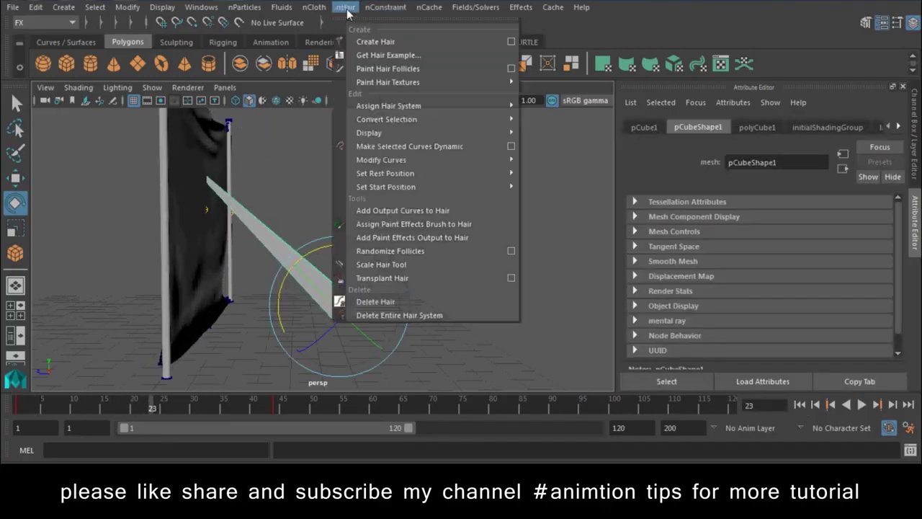
click(354, 38)
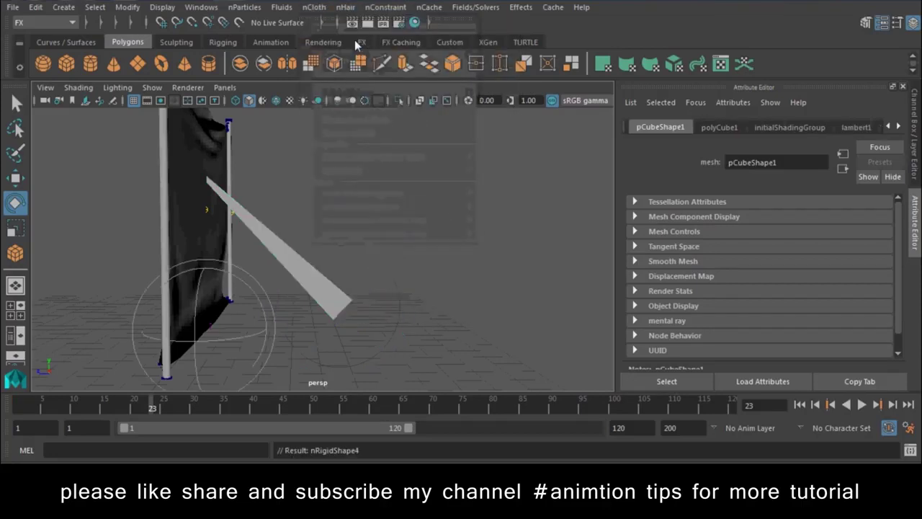
click(798, 404)
click(862, 404)
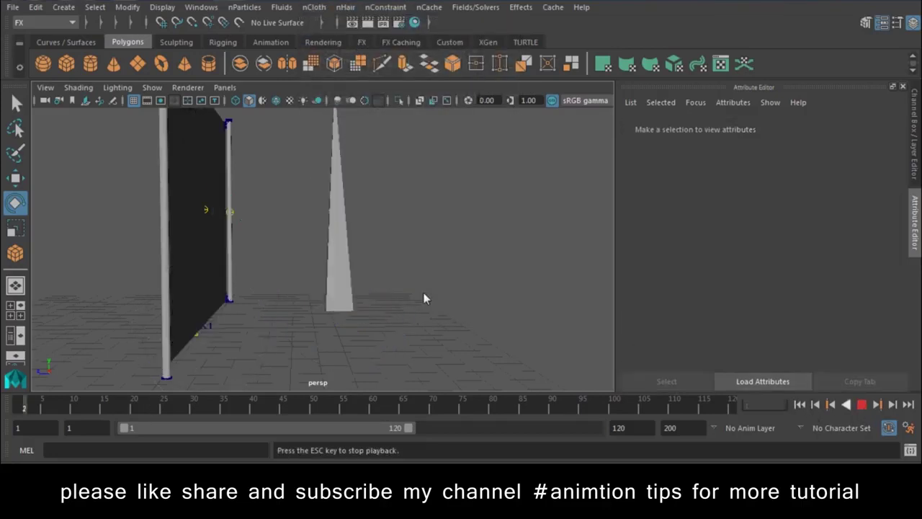
scroll(442, 282, down, 5)
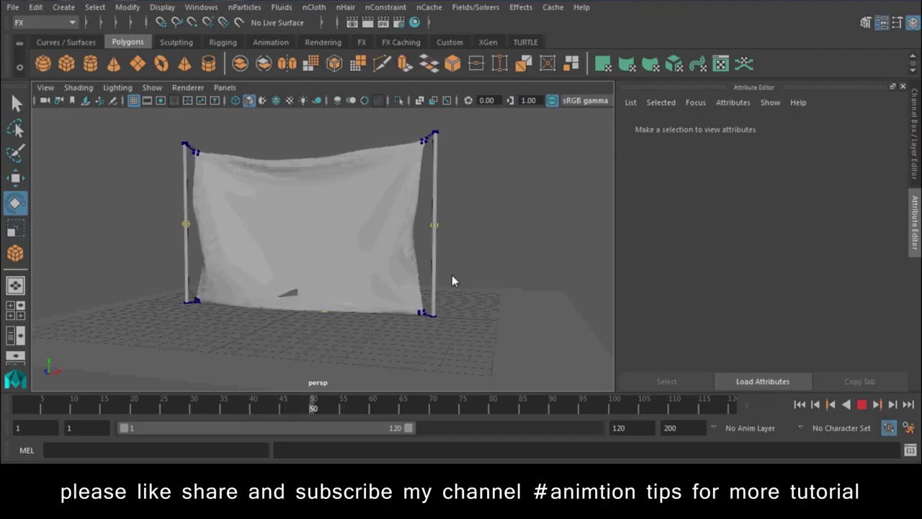
In front view, select the cloth banner and paint a figure-shaped vertex selection across its middle
click(862, 404)
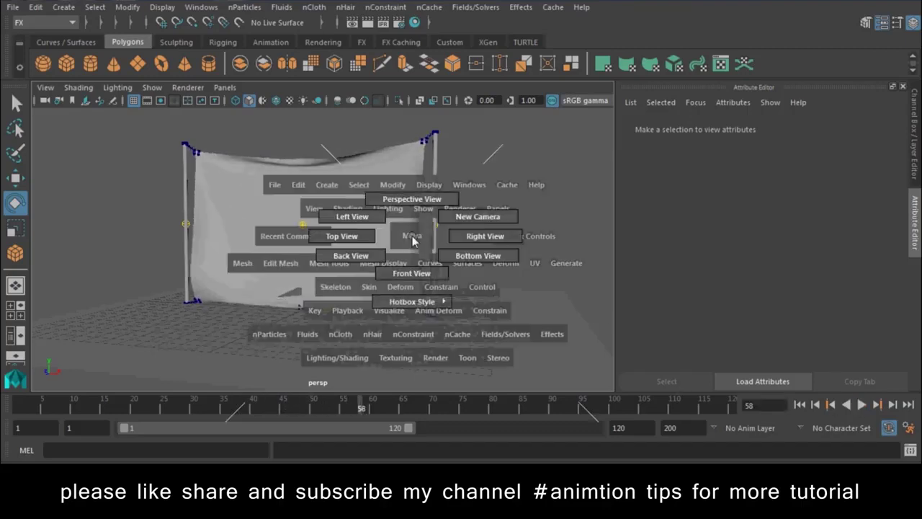
key(space)
drag(411, 237, 409, 271)
alt+right_drag(284, 305, 424, 336)
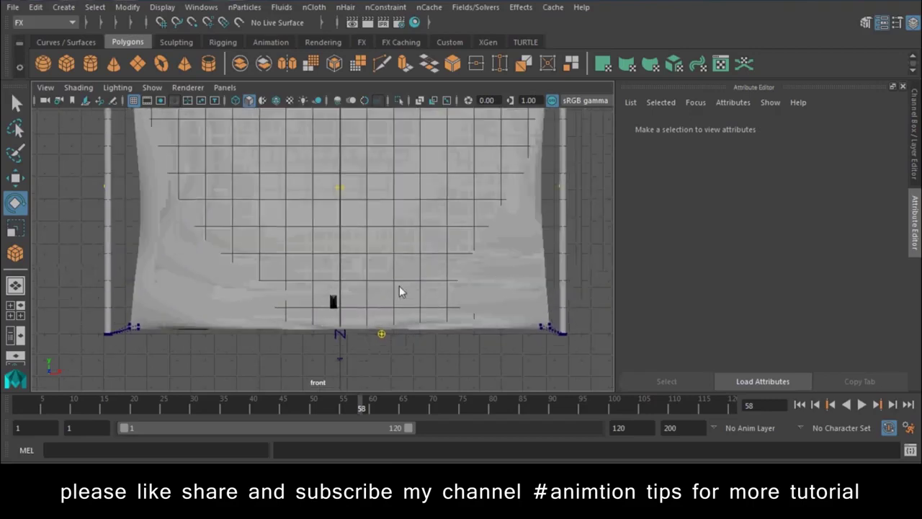
click(400, 285)
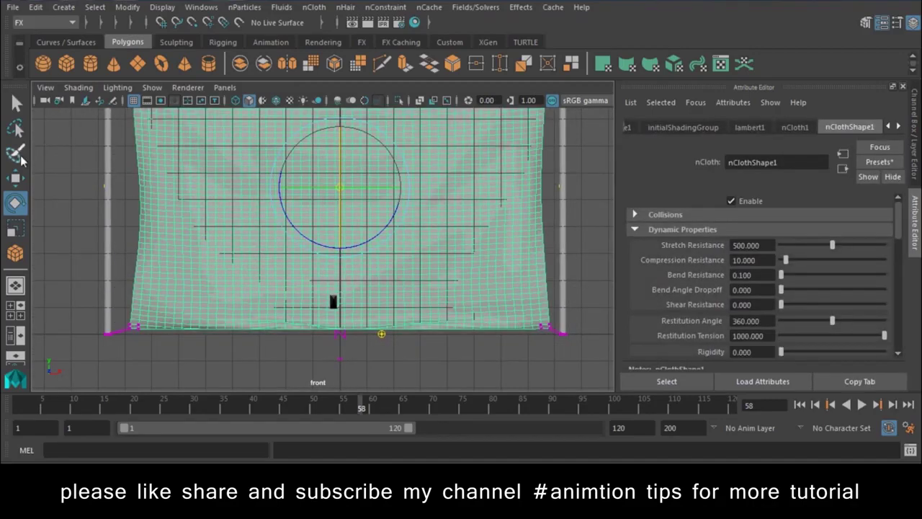
double_click(16, 154)
alt+right_drag(381, 263, 447, 301)
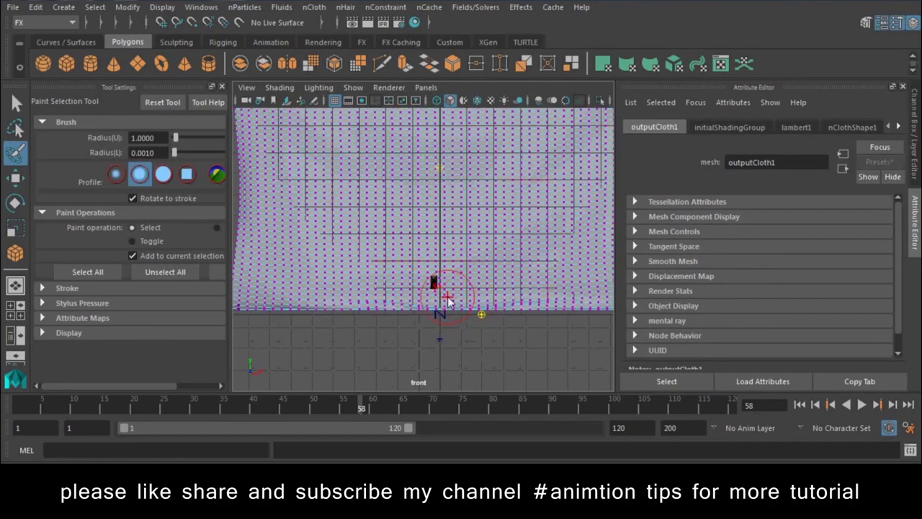
alt+middle_drag(448, 301, 446, 331)
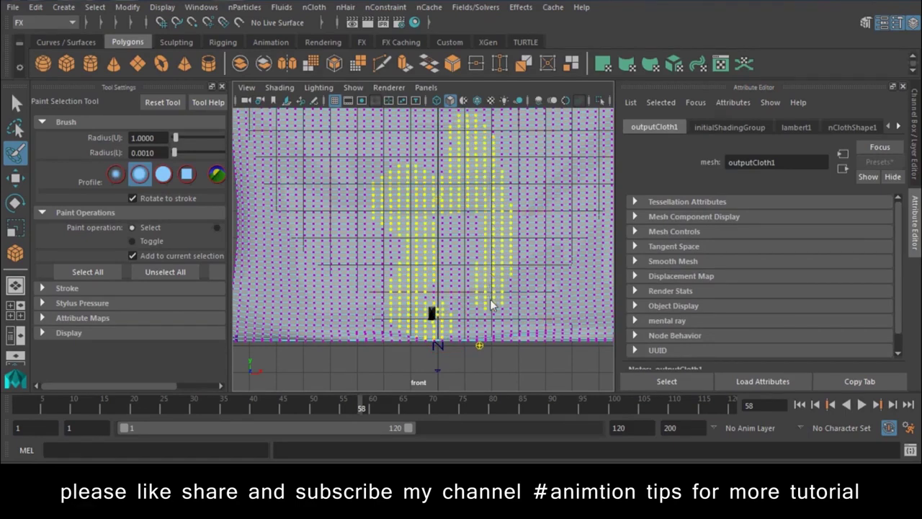
scroll(424, 204, down, 3)
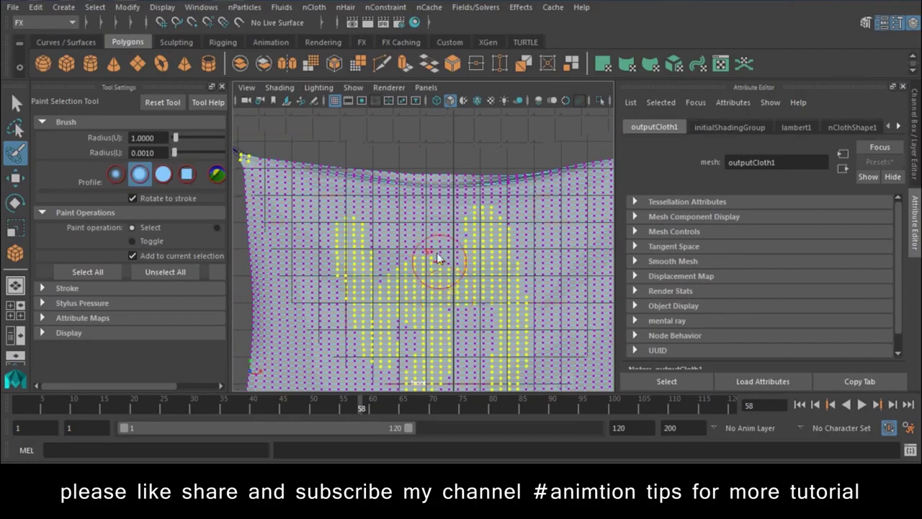
key(q)
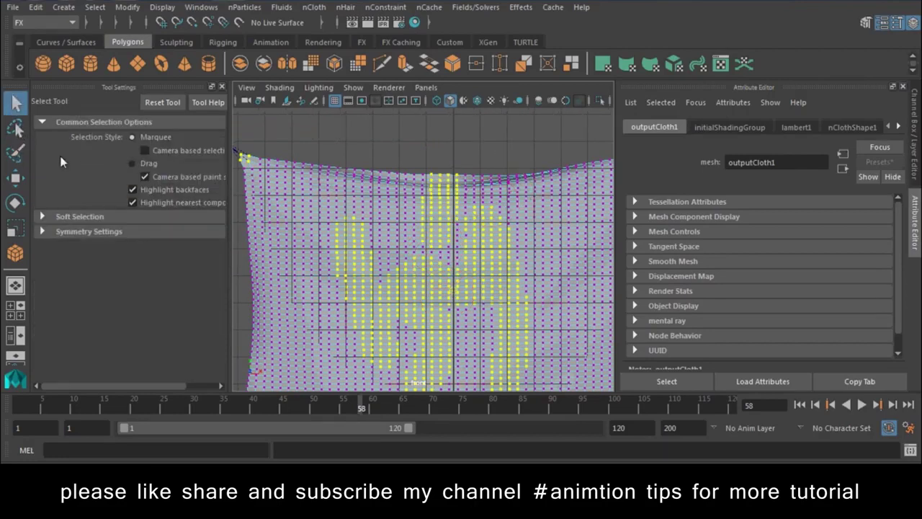
click(385, 7)
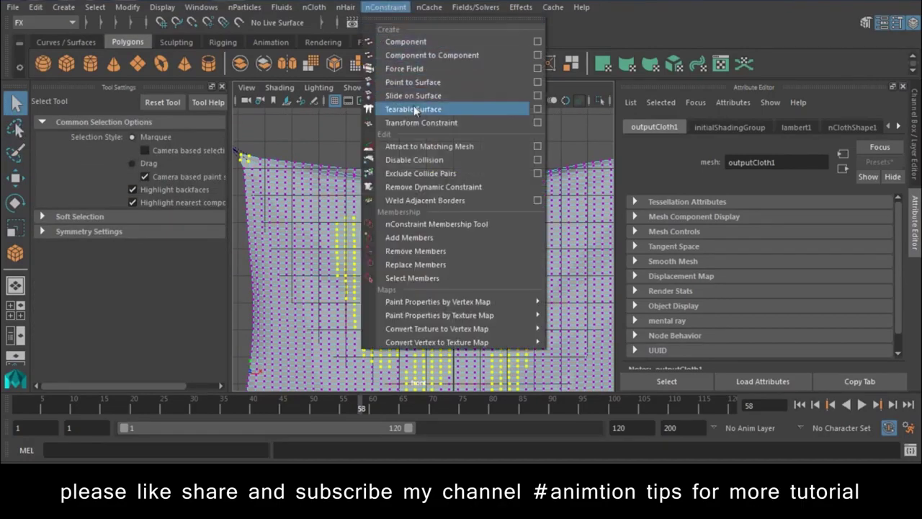
Apply nConstraint Tearable Surface to the painted vertices, undo it, then reapply it
click(411, 109)
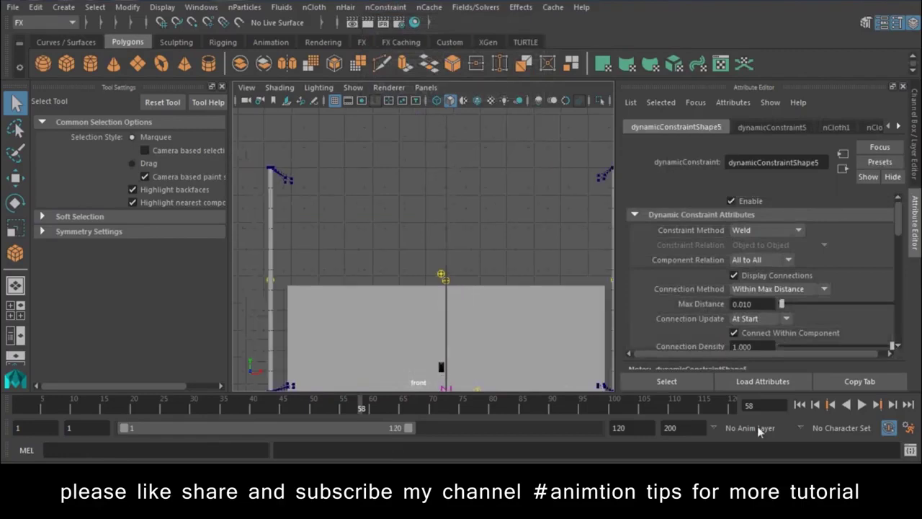
click(801, 405)
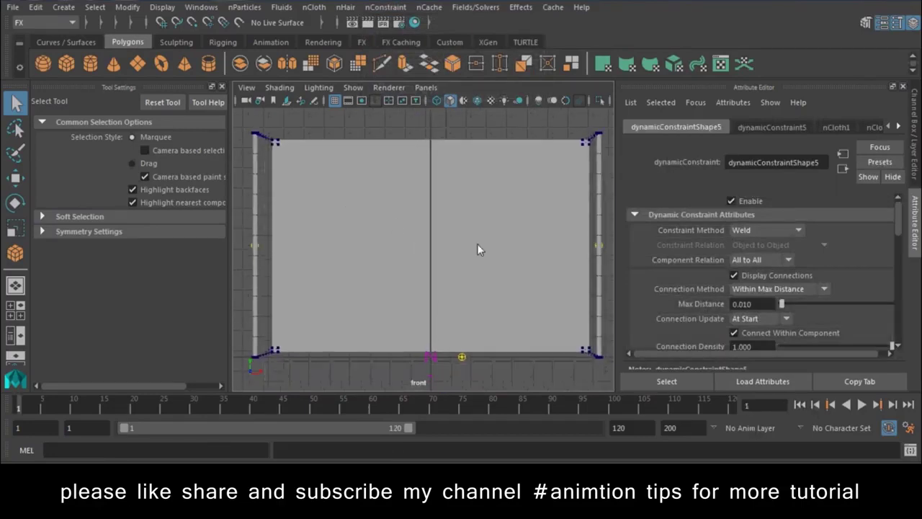
key(ctrl+z)
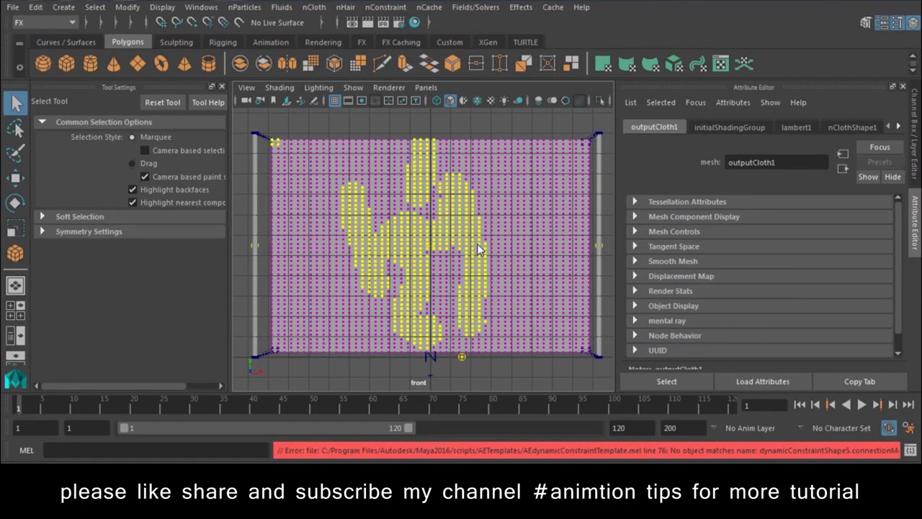
click(385, 8)
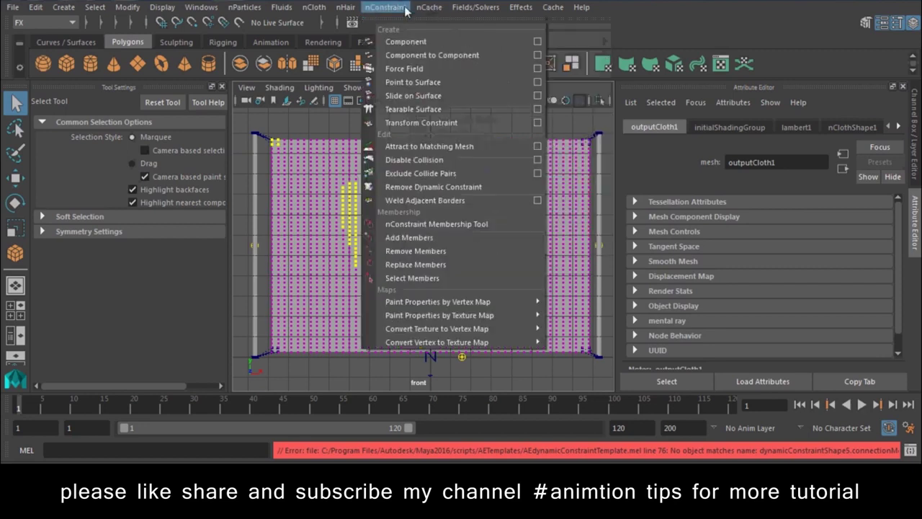
click(429, 106)
Return to perspective view, clear the selection and frame the cloth wall up close
key(space)
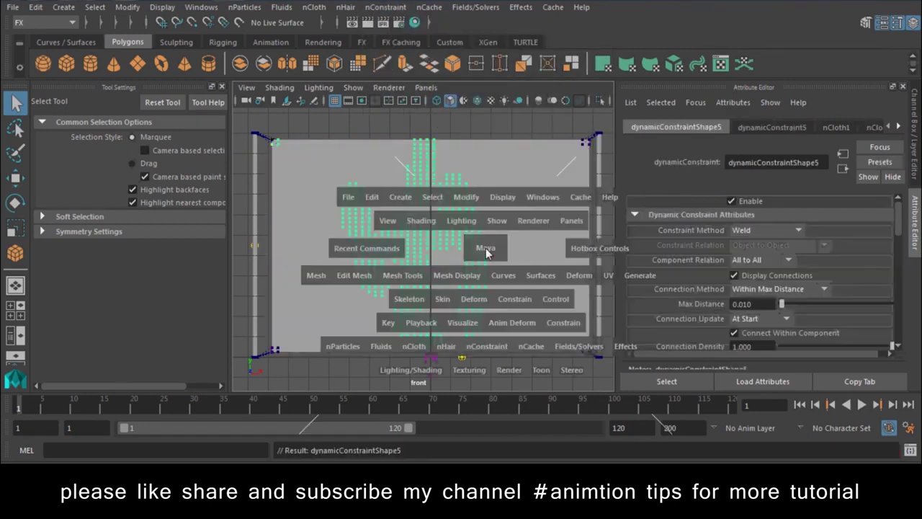
drag(486, 248, 511, 248)
click(502, 271)
key(f)
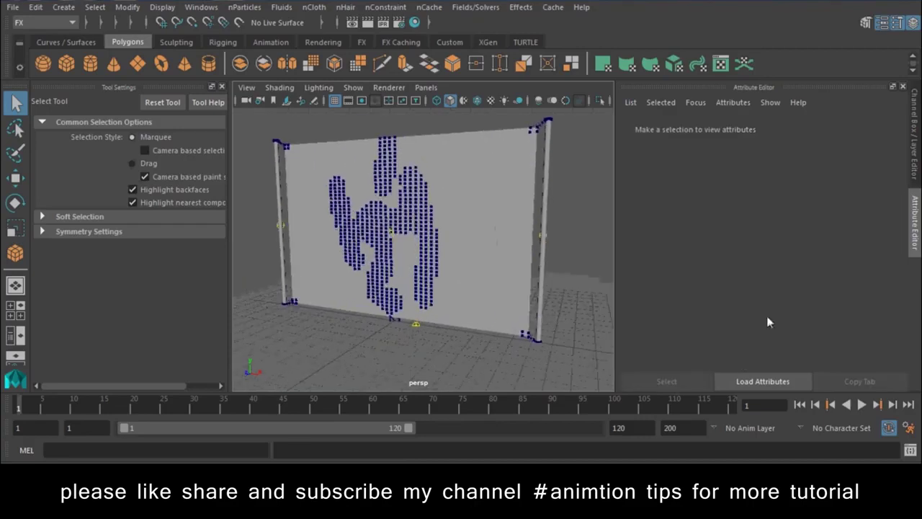
alt+drag(283, 184, 427, 286)
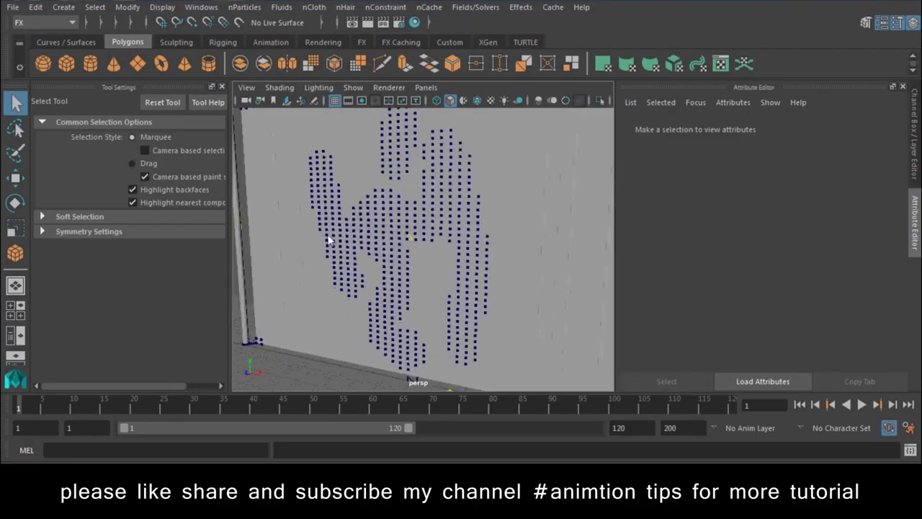
click(354, 87)
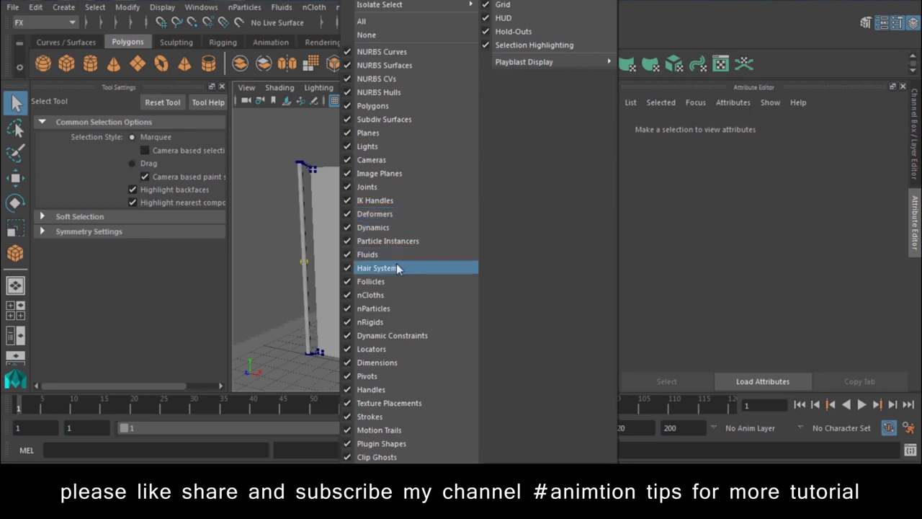
Hide Dynamic Constraints in the Show menu, return the plane to object mode and play the simulation
click(392, 335)
key(F11)
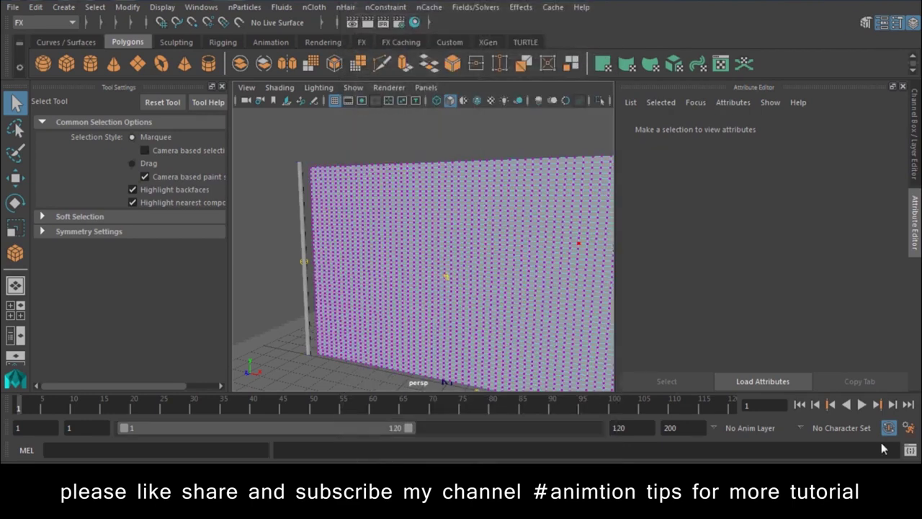
right_click(472, 148)
right_drag(509, 152, 529, 132)
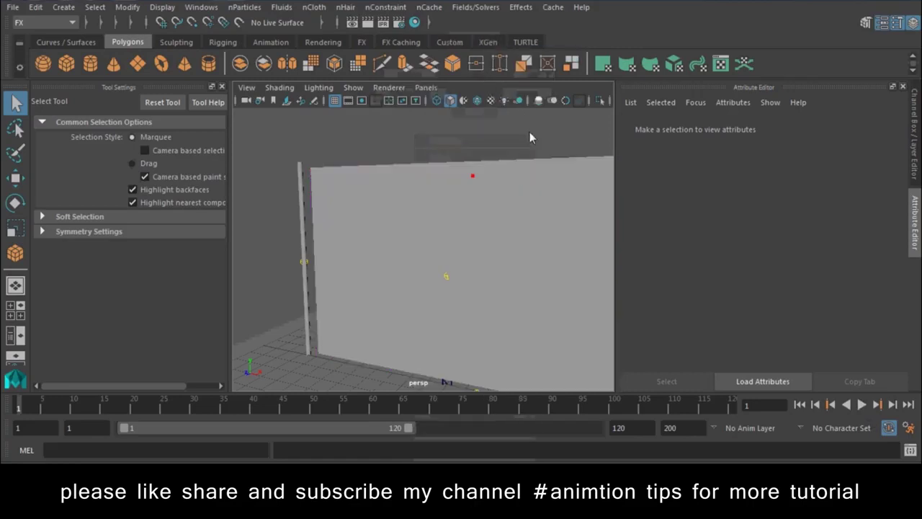
alt+right_drag(567, 226, 857, 391)
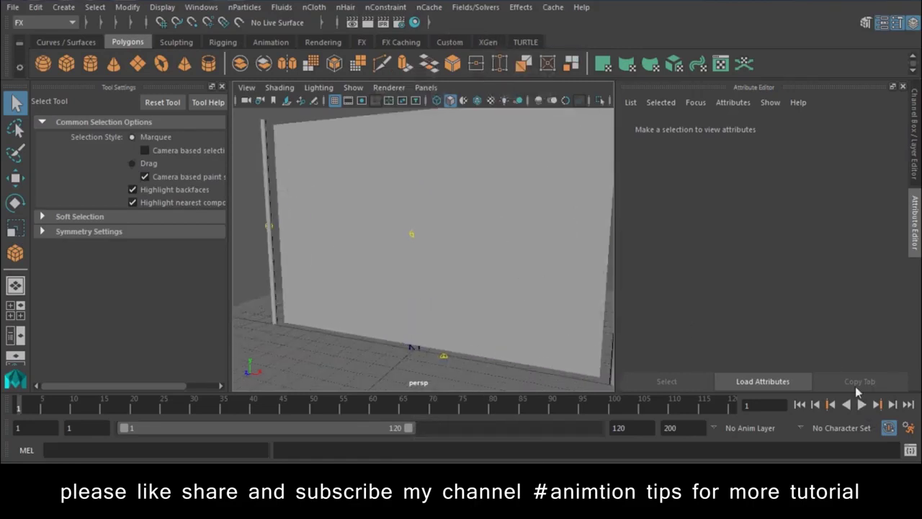
click(863, 405)
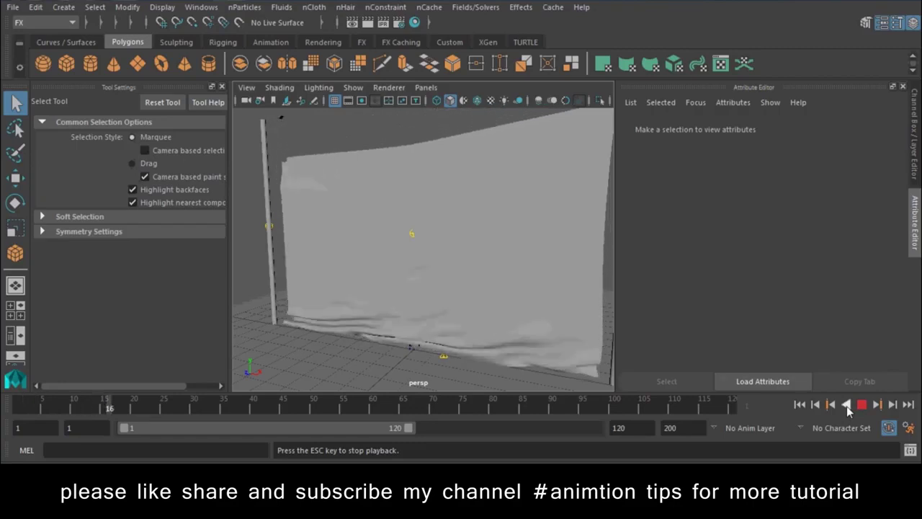
click(847, 406)
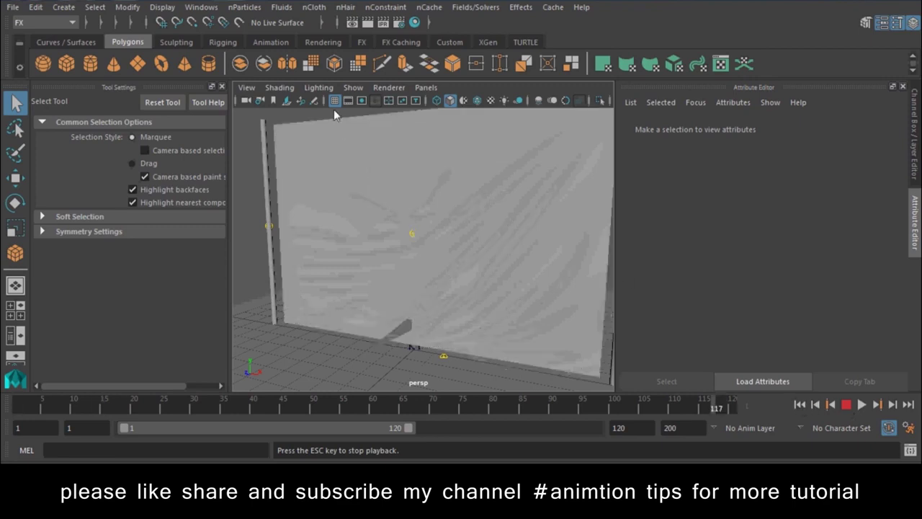
click(355, 87)
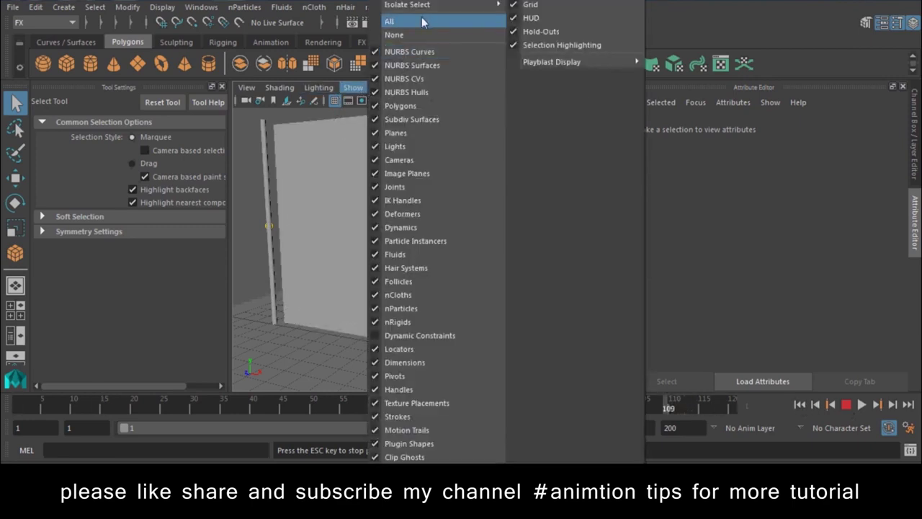
Show all object types again and replay the simulation, reframing so the cloth fills the view
click(424, 23)
click(846, 405)
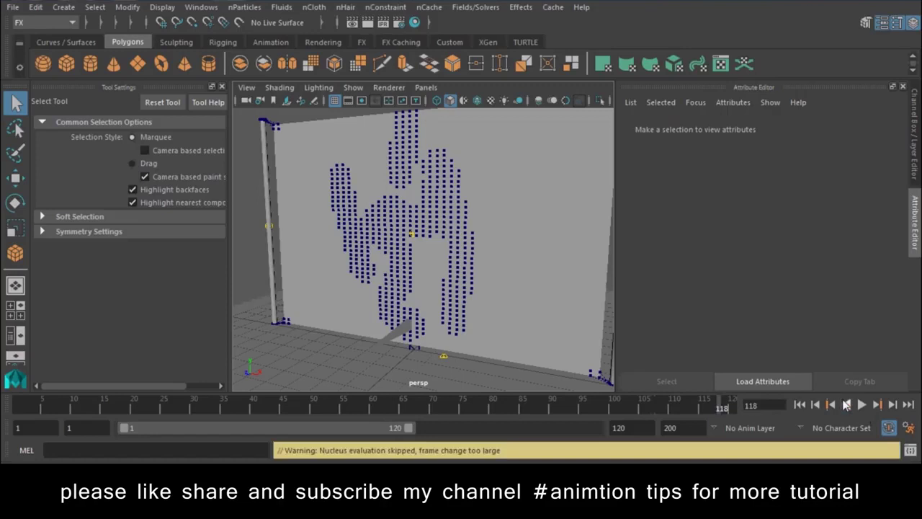
click(862, 405)
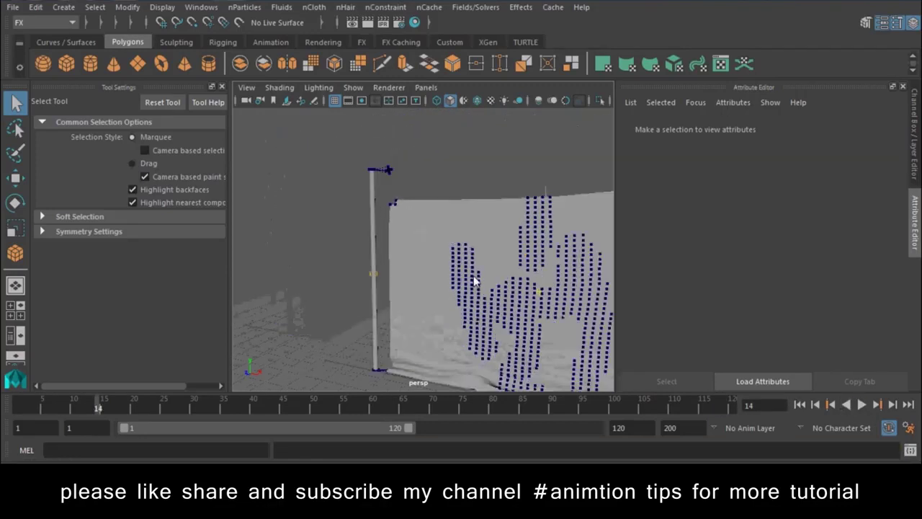
mouse_move(475, 281)
alt+mouse_down()
mouse_move(497, 307)
mouse_move(459, 294)
alt+mouse_up()
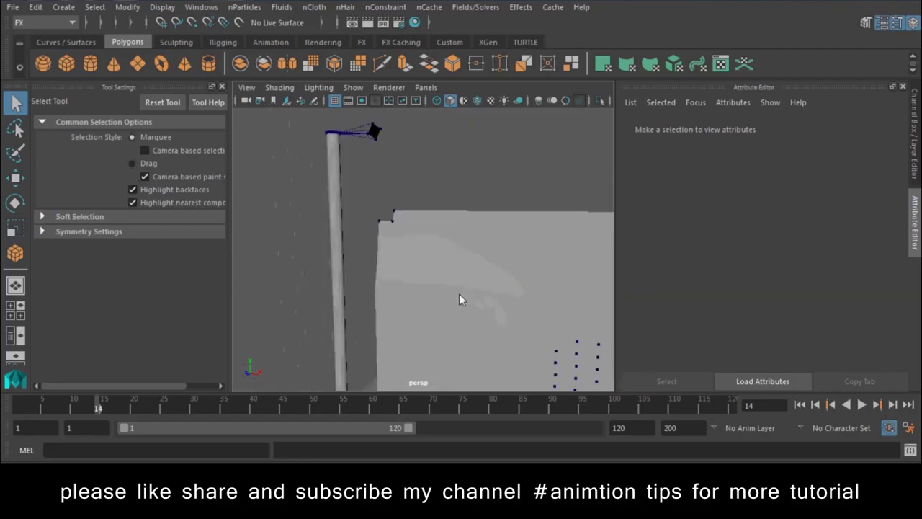
alt+right_drag(520, 351, 447, 291)
mouse_move(447, 291)
alt+mouse_down()
mouse_move(434, 234)
mouse_move(441, 310)
alt+mouse_up()
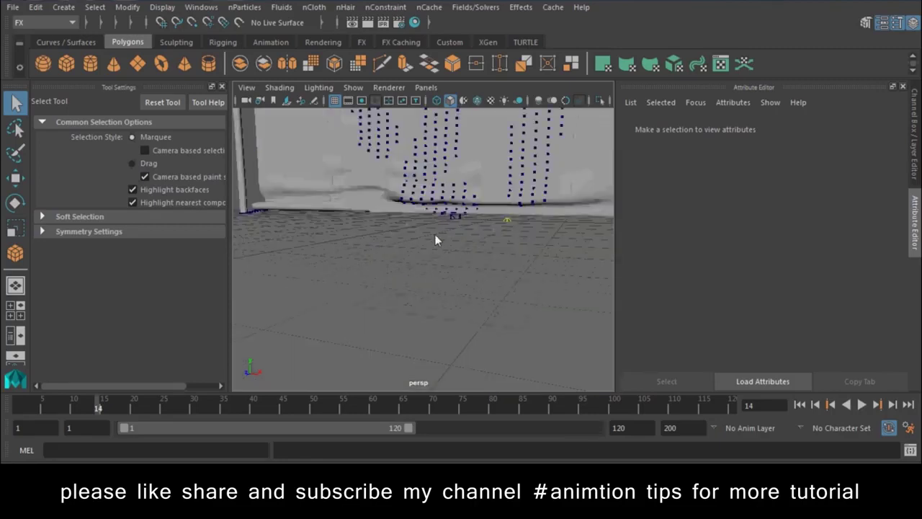
Play the tearing simulation, rewind to frame 1 and undo the recent selections
click(863, 406)
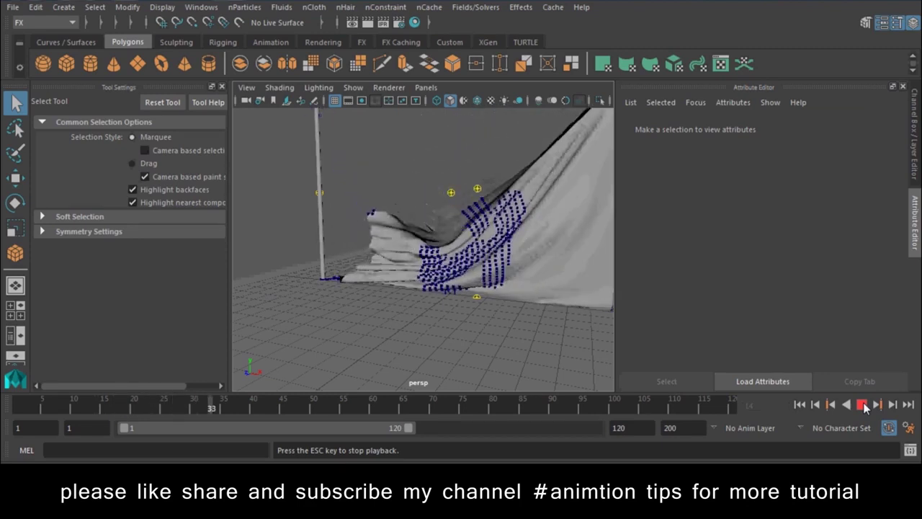
click(863, 405)
click(800, 405)
mouse_move(489, 289)
alt+mouse_down()
mouse_move(460, 313)
mouse_move(564, 368)
alt+mouse_up()
key(ctrl+z)
key(ctrl+z)
key(ctrl+z)
key(ctrl+z)
key(ctrl+z)
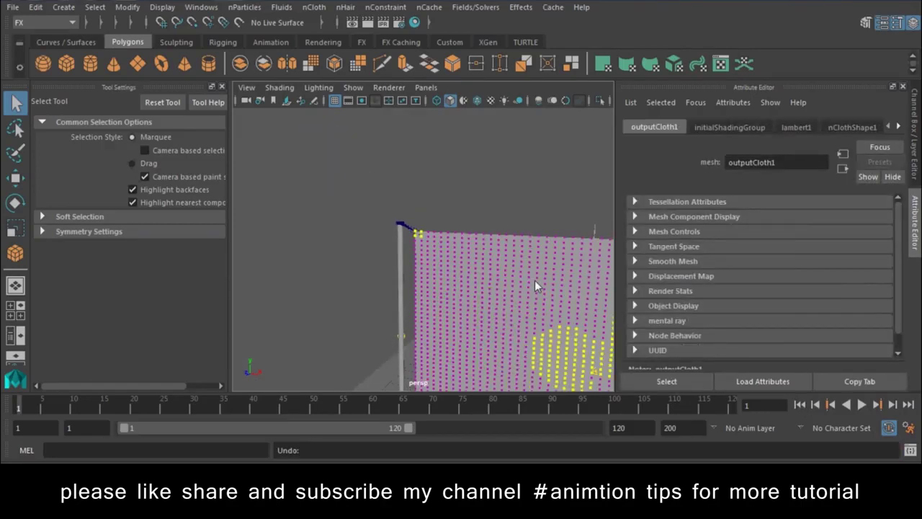
Return the cloth to object mode, select it and switch to the Paint Selection Tool
alt+drag(534, 288, 468, 252)
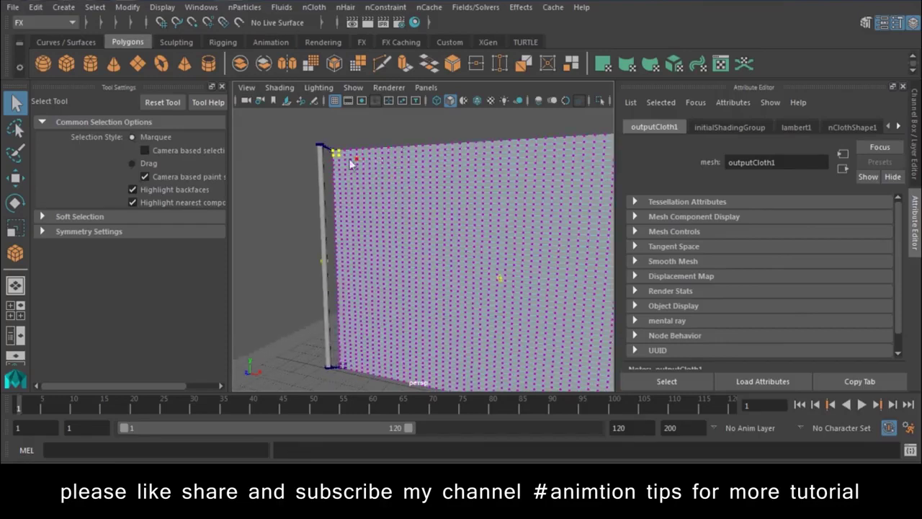
right_drag(400, 165, 462, 62)
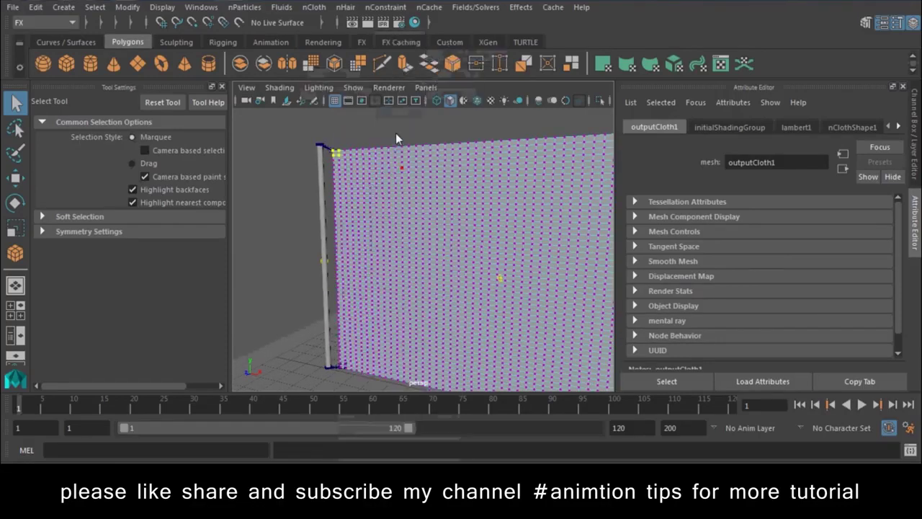
right_drag(420, 139, 497, 140)
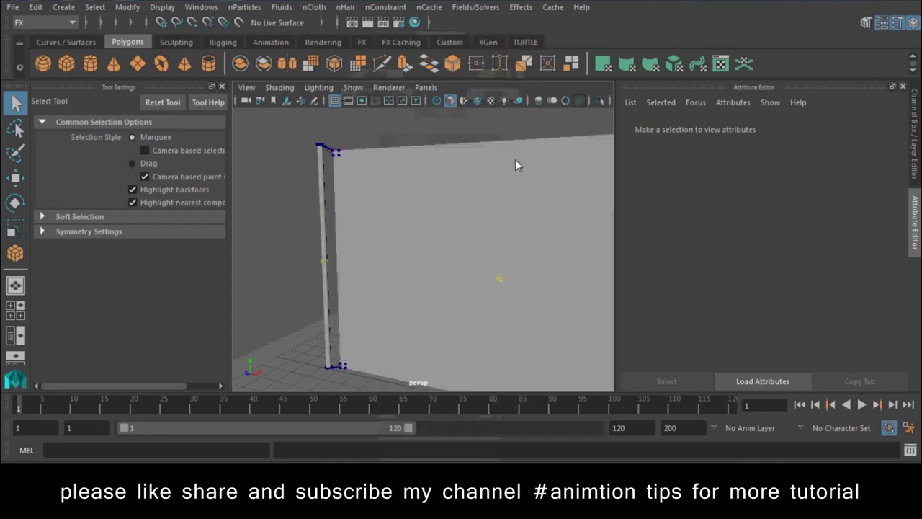
click(443, 303)
alt+drag(443, 299, 451, 283)
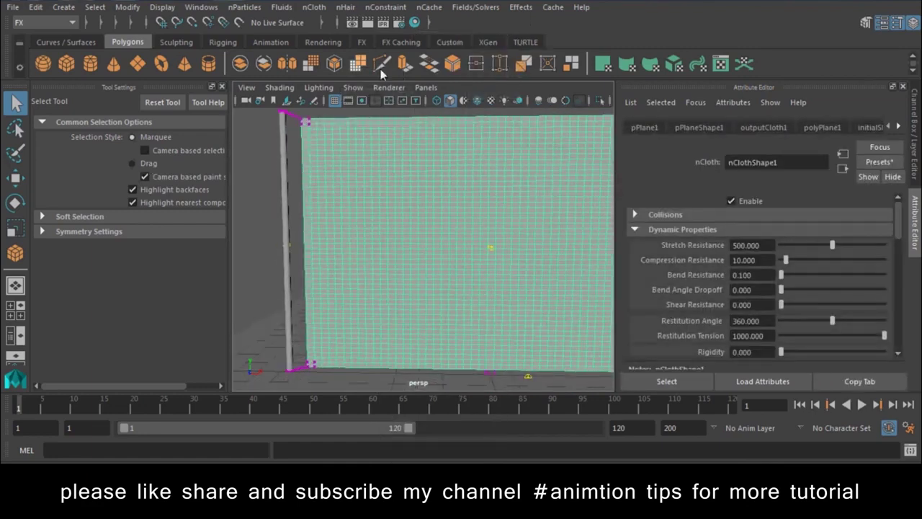
click(16, 152)
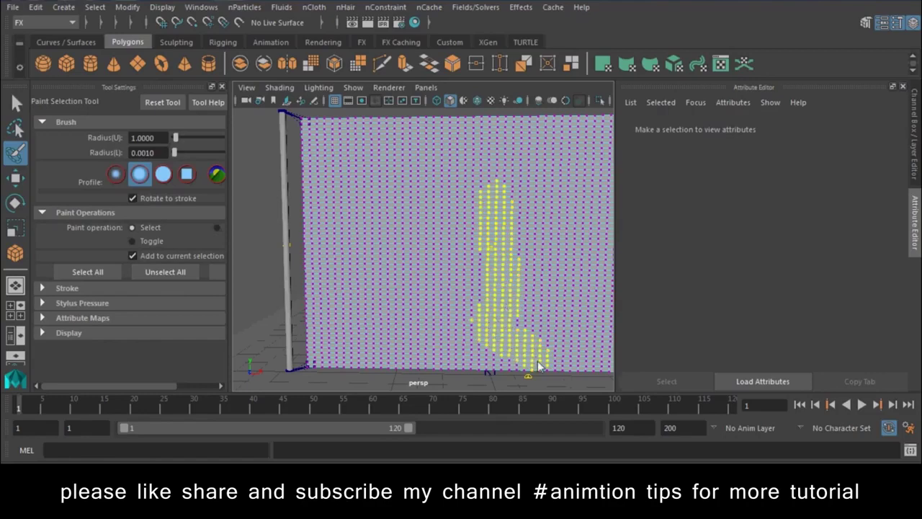
Paint a figure-shaped vertex patch on the cloth and make it an nConstraint Tearable Surface
mouse_move(560, 319)
alt+mouse_down()
mouse_move(466, 310)
mouse_move(509, 348)
mouse_move(488, 342)
alt+mouse_up()
click(386, 7)
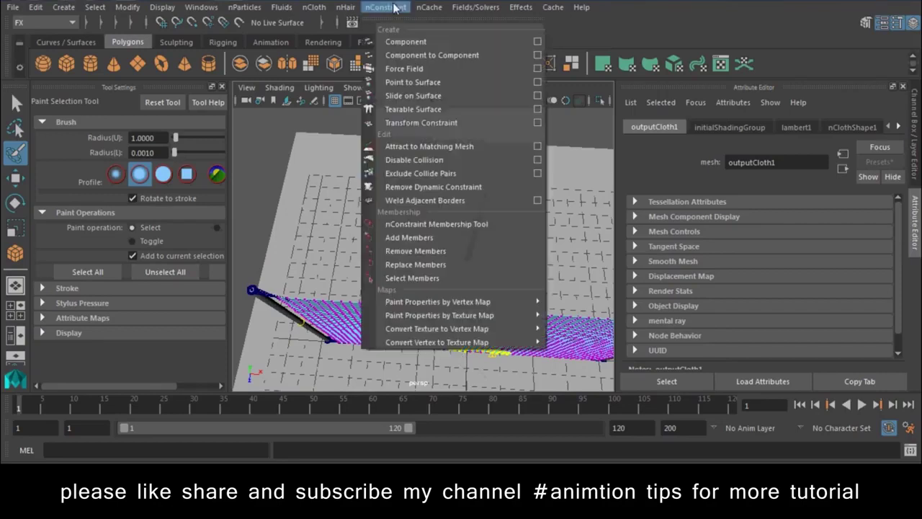
click(414, 120)
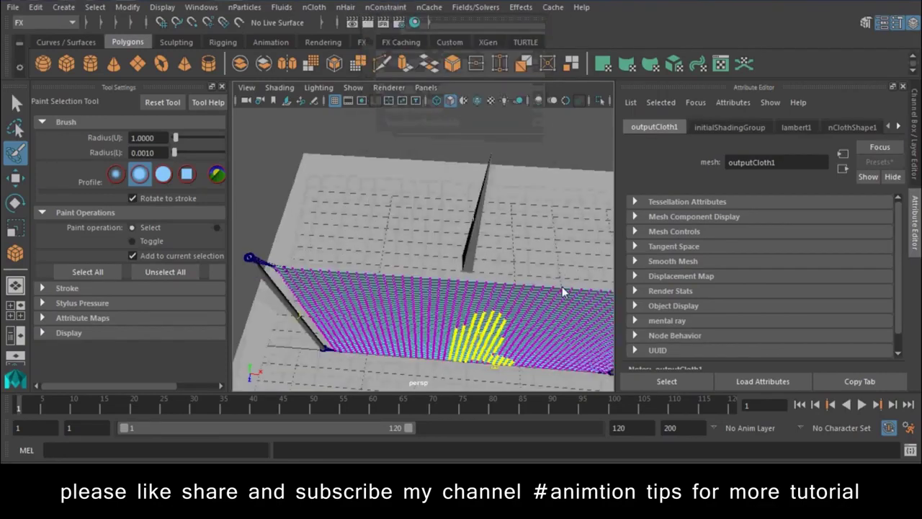
alt+drag(414, 144, 488, 229)
drag(490, 276, 459, 205)
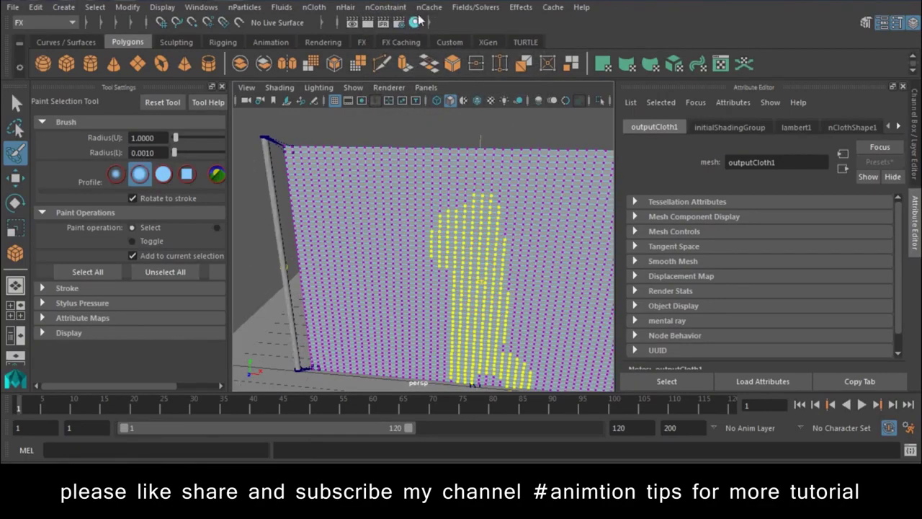
click(385, 7)
key(w)
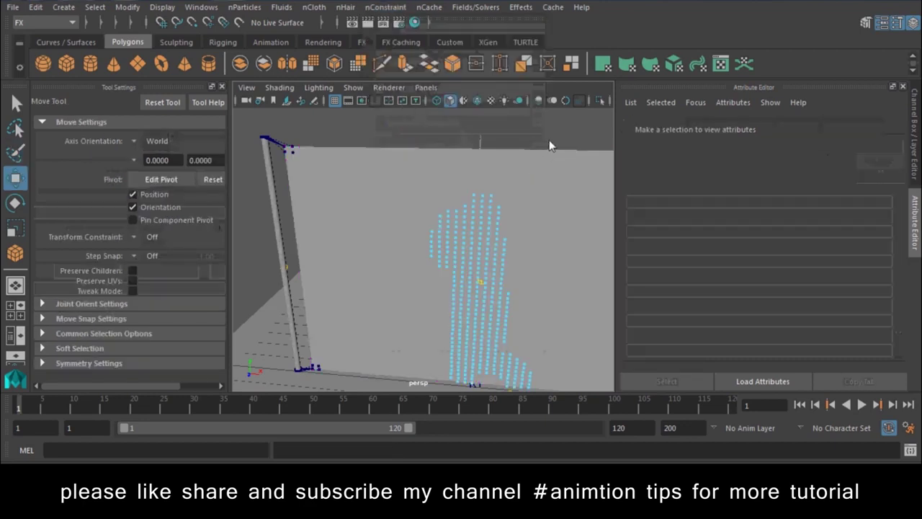
click(549, 140)
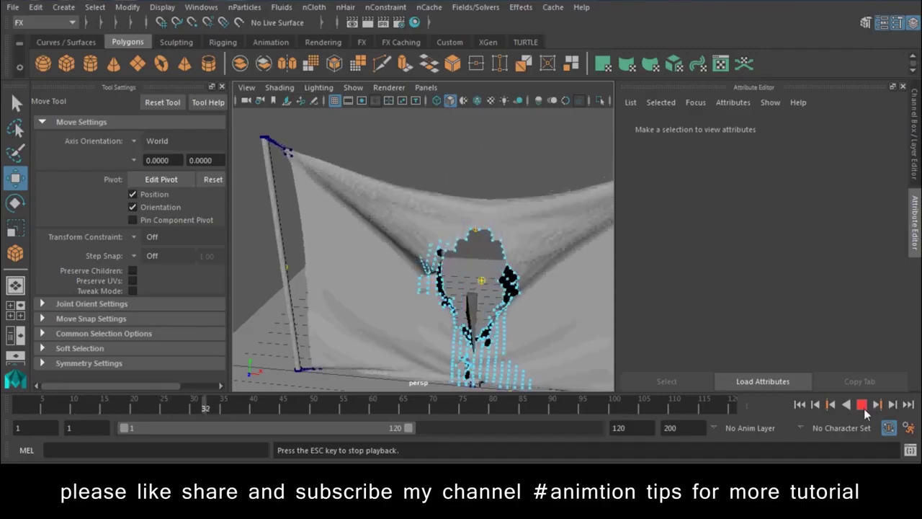
Stop playback, return the cloth to object mode, select it and adjust the Show menu
click(863, 406)
mouse_move(567, 275)
alt+mouse_down()
mouse_move(535, 236)
mouse_move(512, 241)
mouse_move(479, 214)
alt+mouse_up()
right_drag(487, 176, 512, 204)
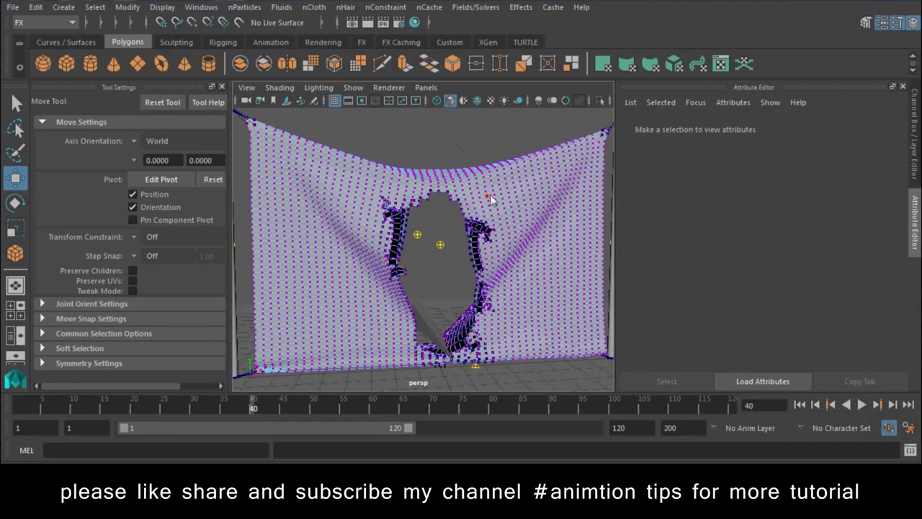
right_drag(490, 199, 523, 88)
click(523, 193)
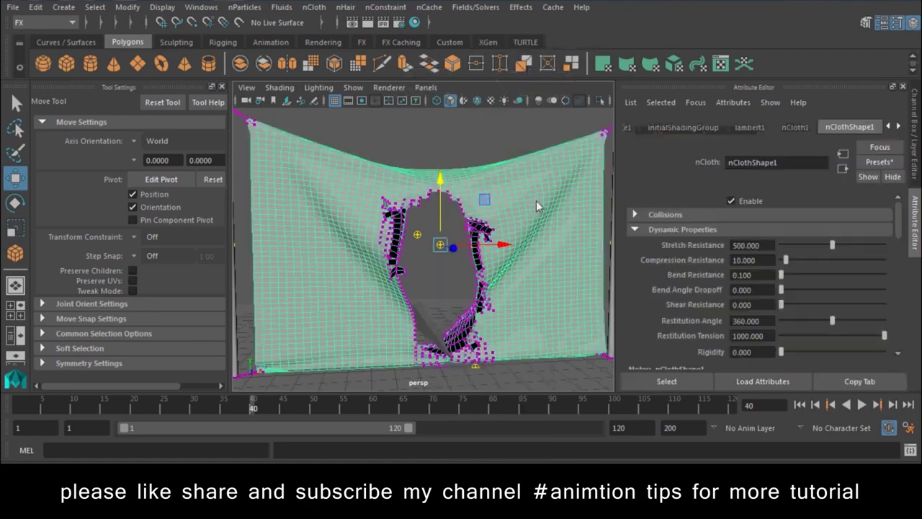
click(353, 87)
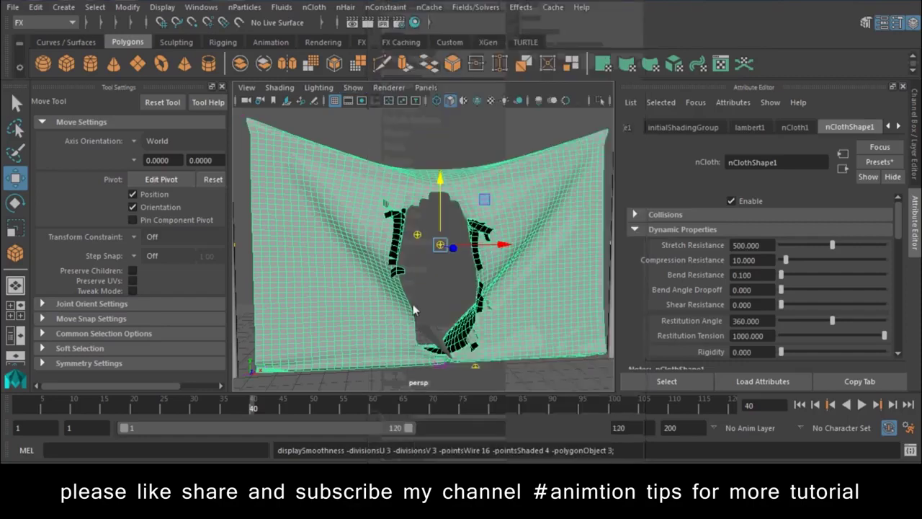
click(427, 132)
Turn off viewport shadows, close Tool Settings and rewind to frame 1
mouse_move(460, 266)
alt+mouse_down()
mouse_move(357, 267)
mouse_move(497, 264)
mouse_move(327, 147)
alt+mouse_up()
click(324, 87)
click(339, 189)
click(222, 86)
mouse_move(447, 304)
alt+mouse_down()
mouse_move(367, 303)
mouse_move(389, 303)
alt+mouse_up()
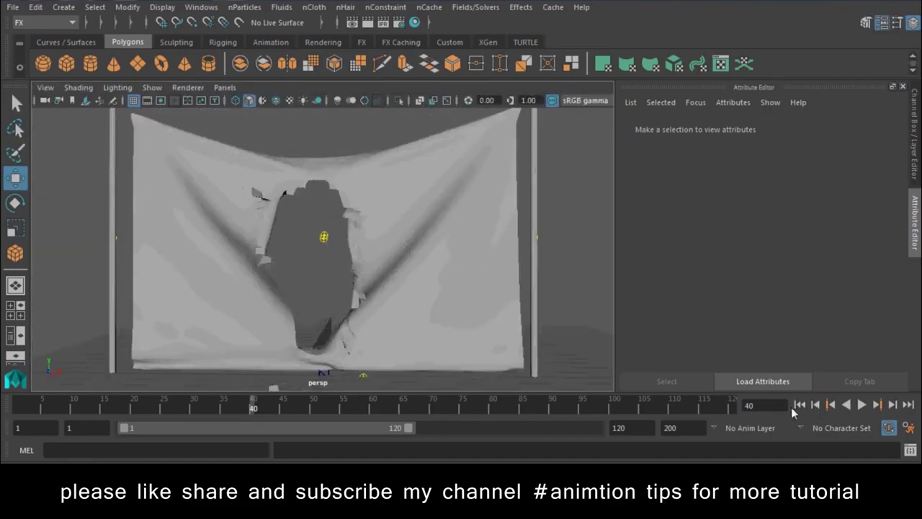
click(800, 405)
mouse_move(518, 334)
alt+mouse_down()
mouse_move(366, 285)
mouse_move(403, 321)
mouse_move(452, 333)
alt+mouse_up()
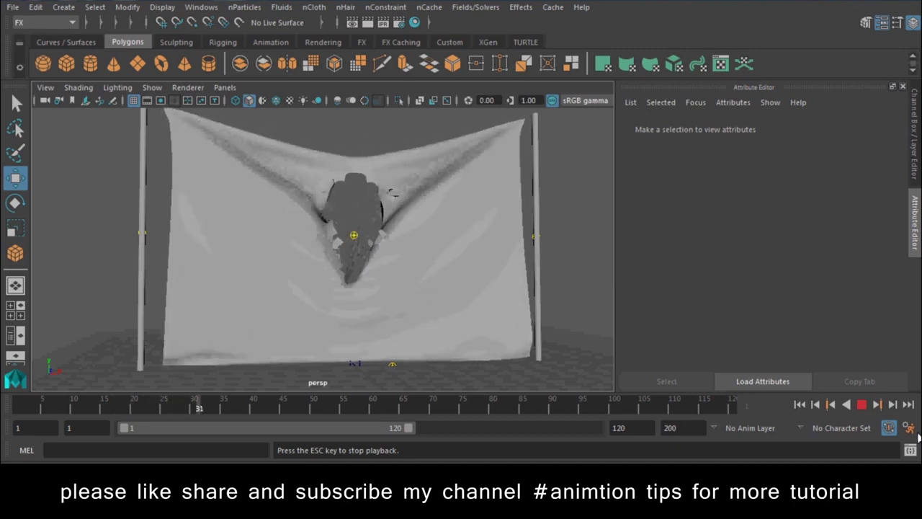
Stop playback and start a new empty scene without saving the current one
click(861, 404)
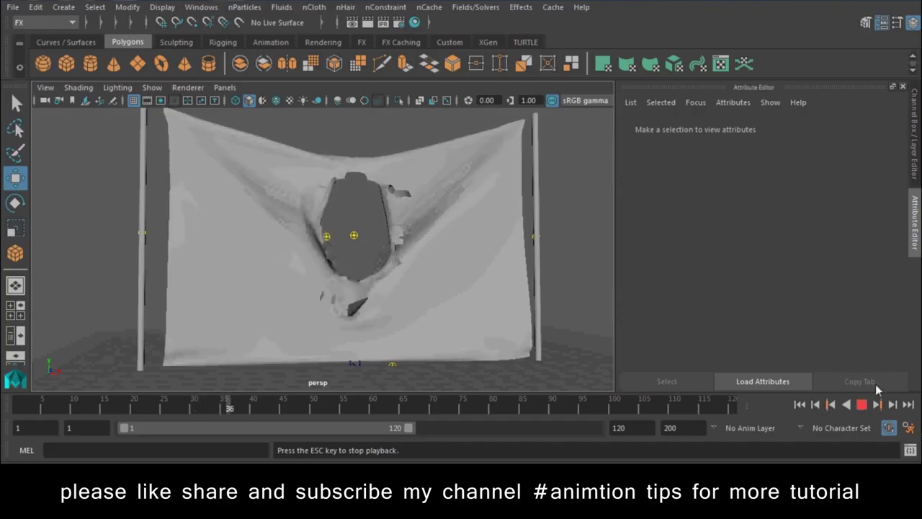
click(12, 7)
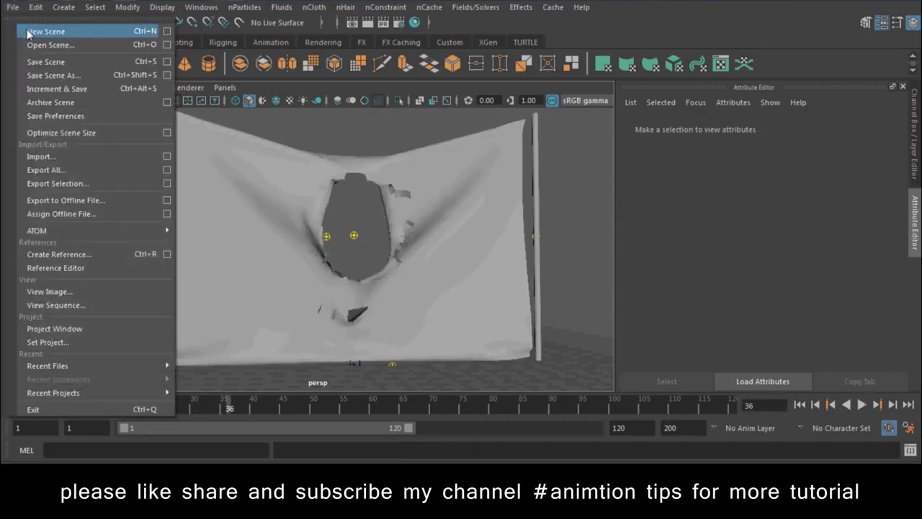
click(29, 31)
click(461, 240)
Draw a tall cylinder as the flagpole and a flag plane beside it in front view
alt+drag(382, 268, 361, 289)
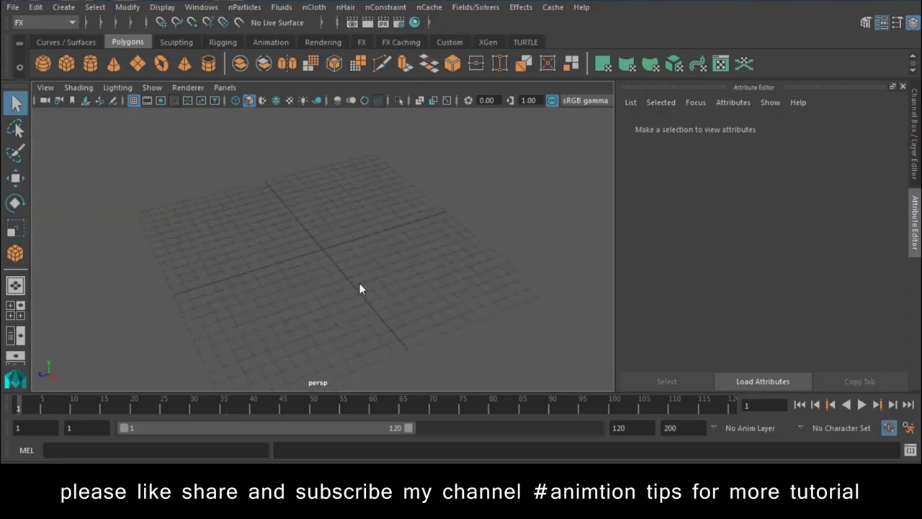
click(89, 65)
drag(340, 305, 341, 84)
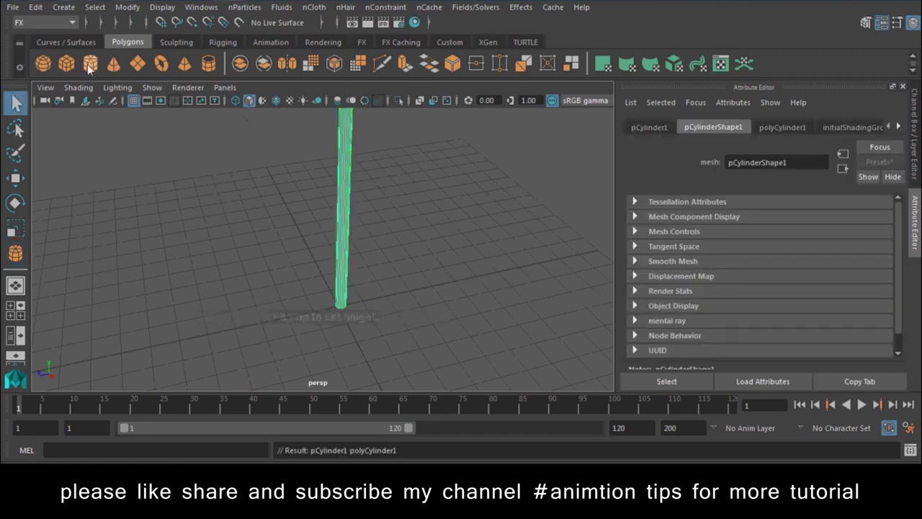
click(137, 64)
drag(461, 216, 461, 245)
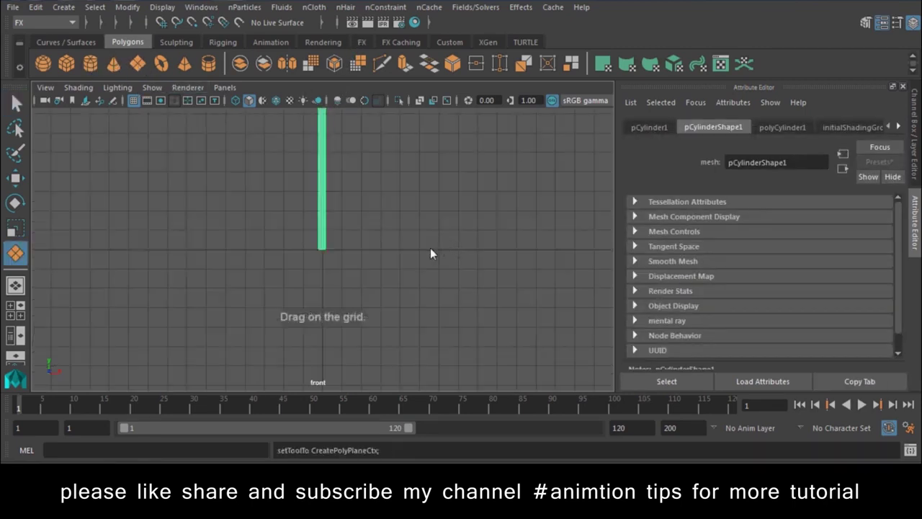
drag(307, 220, 350, 246)
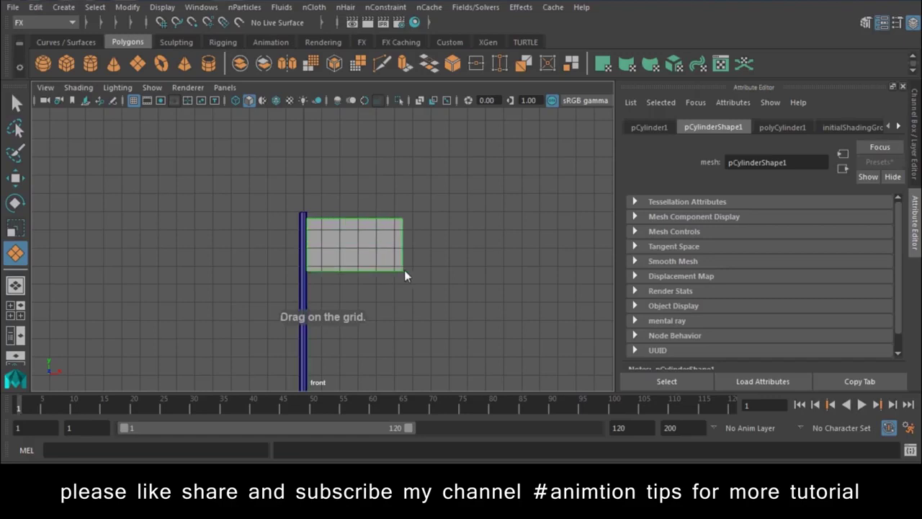
drag(404, 271, 408, 271)
Back in perspective, raise the plane's Subdivisions Width and Height in its creation inputs
key(space)
mouse_move(362, 240)
mouse_down()
mouse_move(355, 229)
mouse_move(482, 221)
mouse_move(383, 338)
mouse_up()
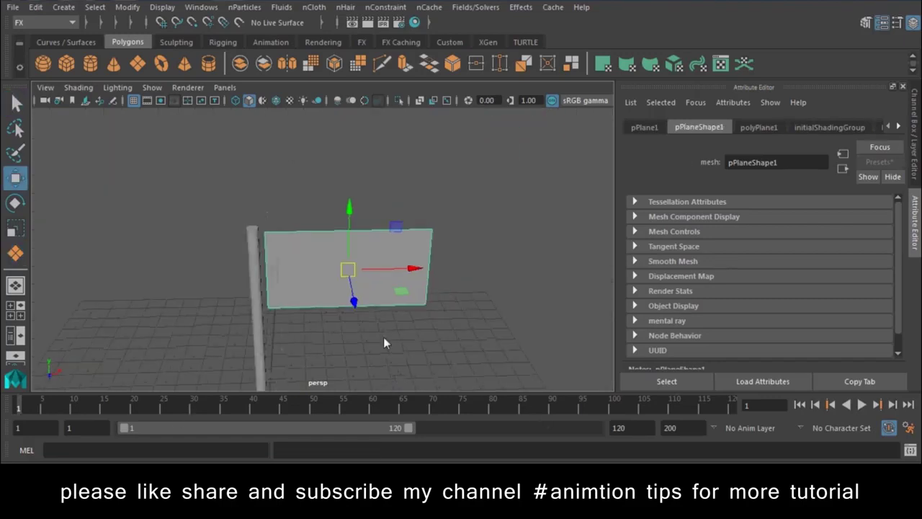
alt+drag(410, 303, 462, 299)
key(ctrl+a)
click(782, 282)
scroll(828, 216, down, 3)
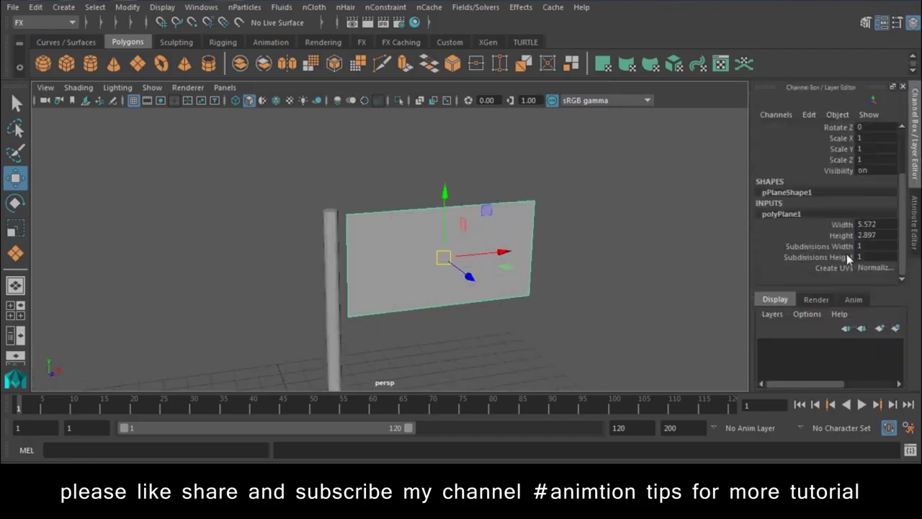
click(850, 257)
click(850, 250)
middle_drag(466, 240, 612, 233)
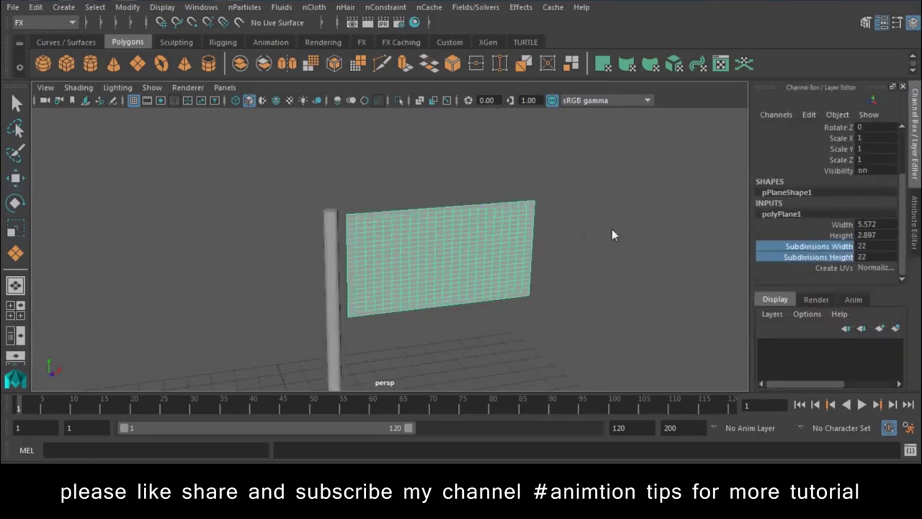
Convert the flag plane into an nCloth object, then select the pole
key(w)
mouse_move(643, 230)
alt+mouse_down()
mouse_move(415, 294)
mouse_move(439, 257)
mouse_move(418, 233)
mouse_move(361, 237)
mouse_move(432, 313)
mouse_move(366, 264)
alt+mouse_up()
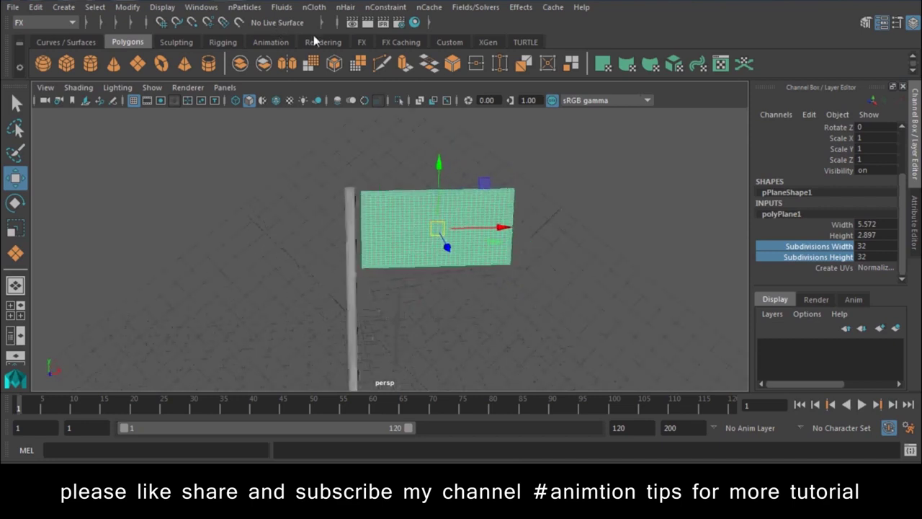
click(315, 7)
click(339, 54)
click(351, 252)
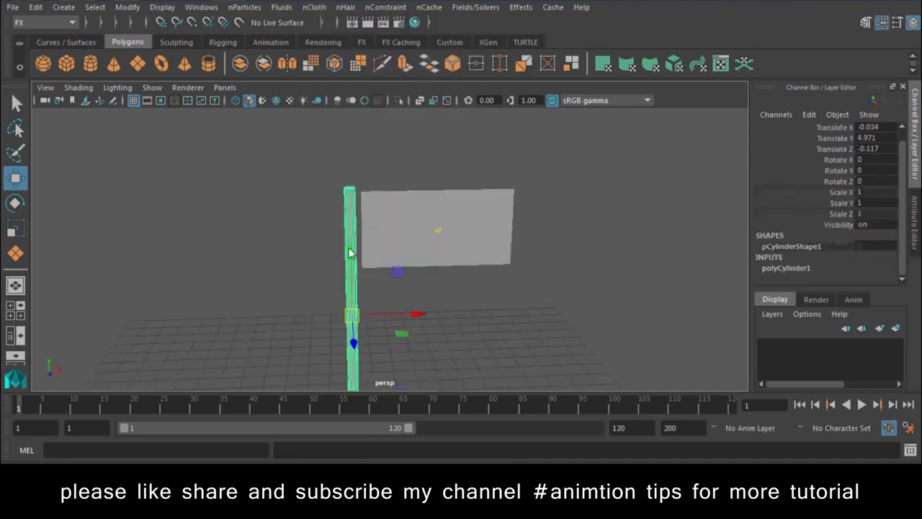
Make the pole an nCloth passive collider
click(314, 8)
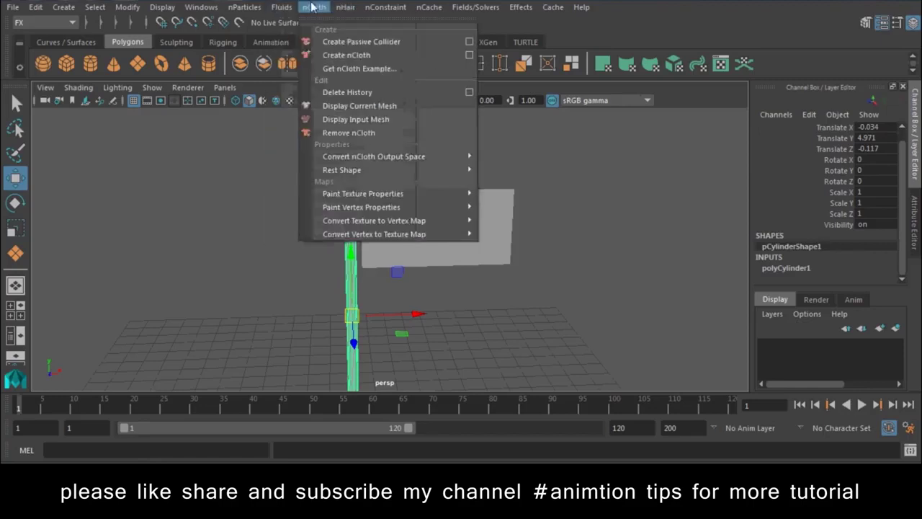
click(335, 56)
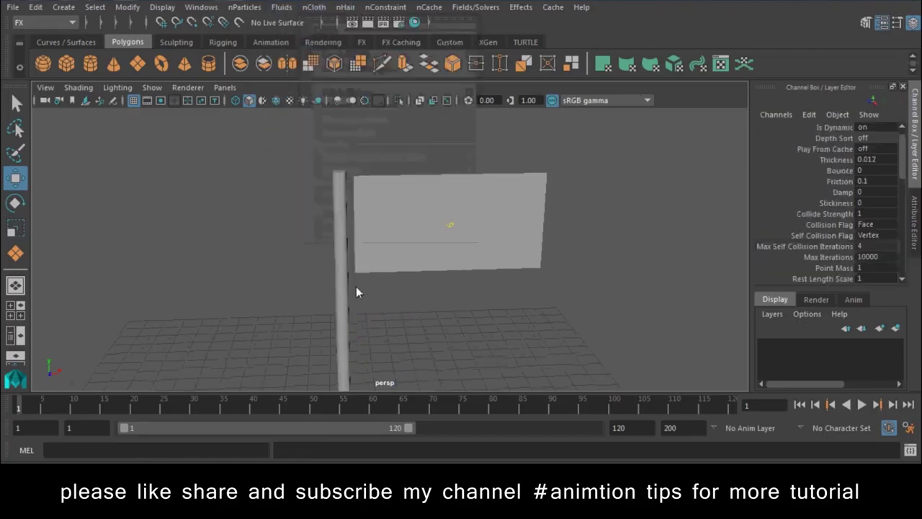
scroll(395, 259, up, 3)
Pin the flag's left-edge vertices to the pole with an nConstraint Point to Surface
right_click(424, 173)
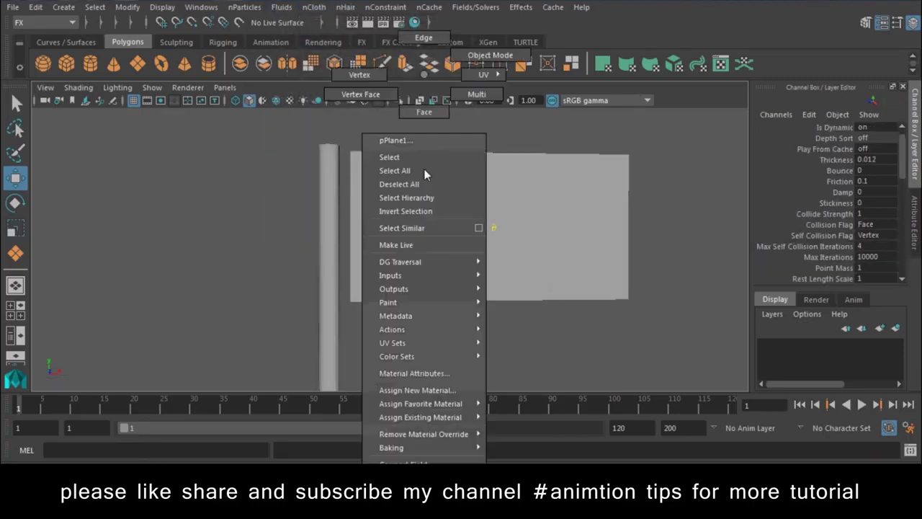
click(359, 74)
click(356, 153)
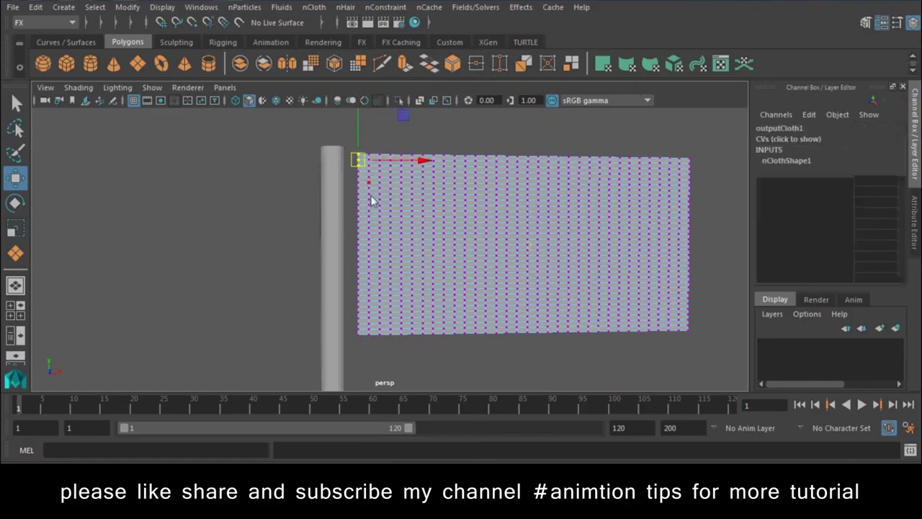
shift+click(331, 222)
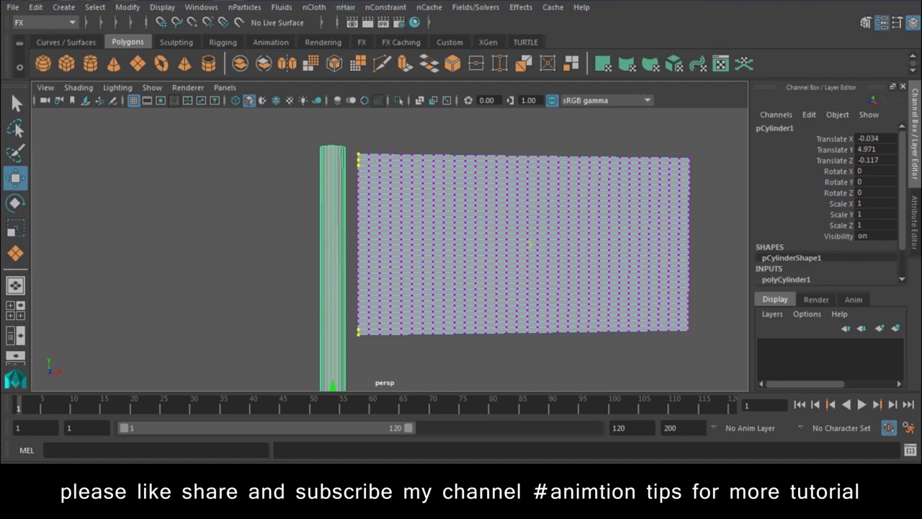
click(385, 7)
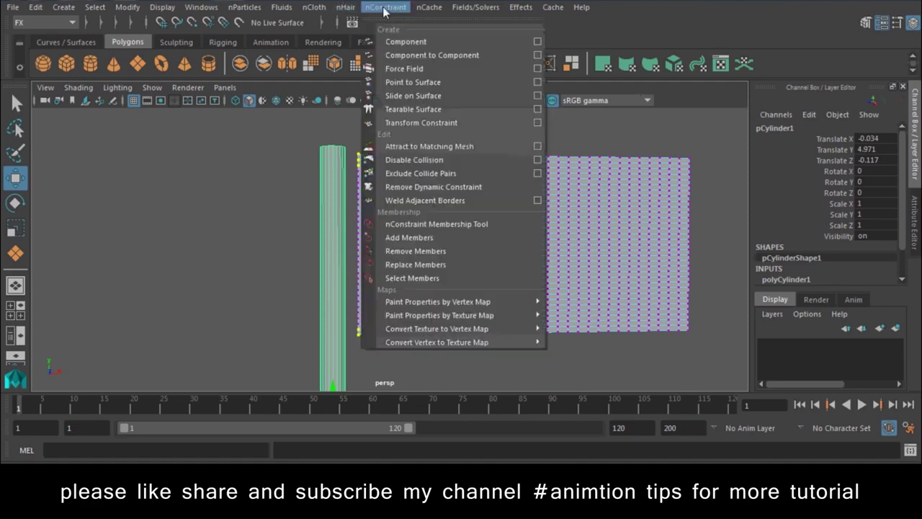
click(422, 83)
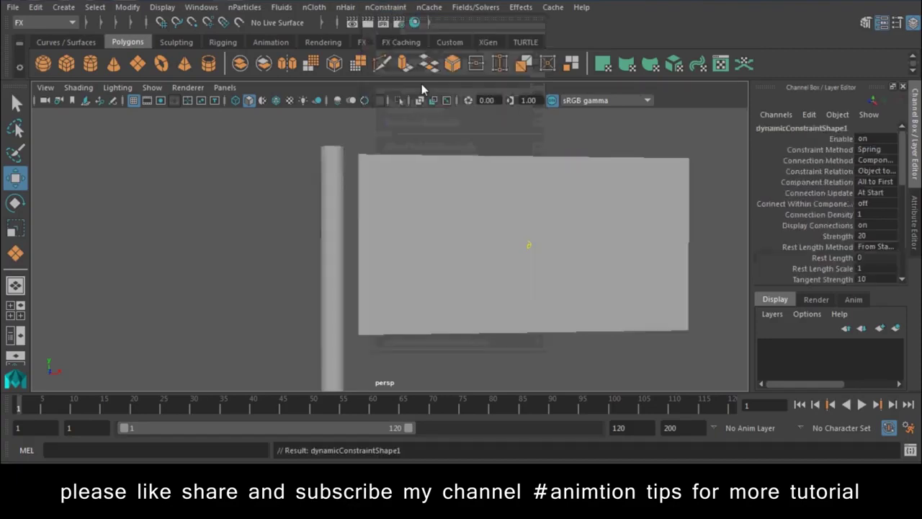
Play the simulation to test the pinned flag, rewind, and view dynamicConstraintShape1's attributes
click(862, 405)
alt+drag(736, 360, 542, 221)
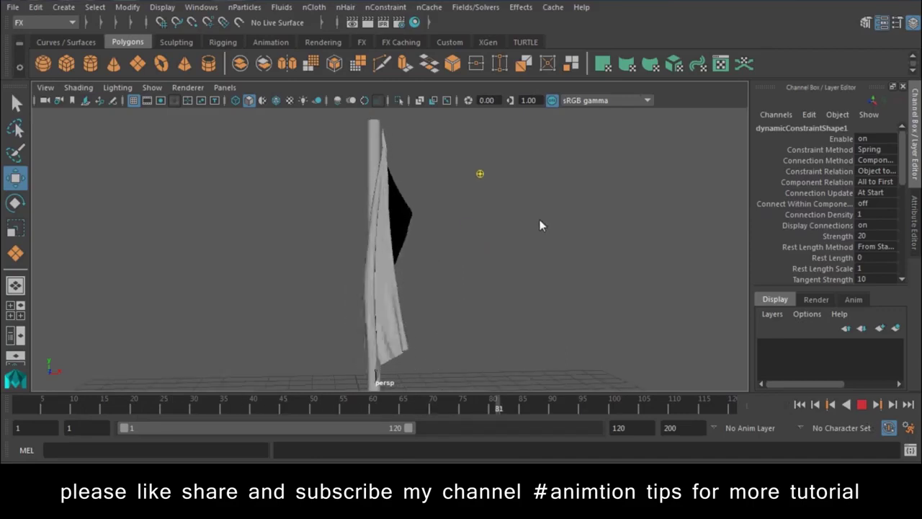
click(865, 406)
click(801, 405)
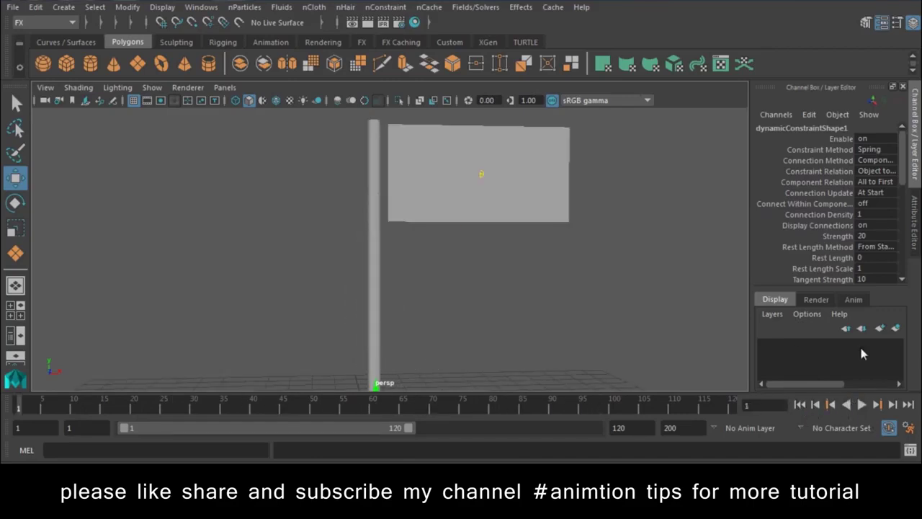
click(919, 235)
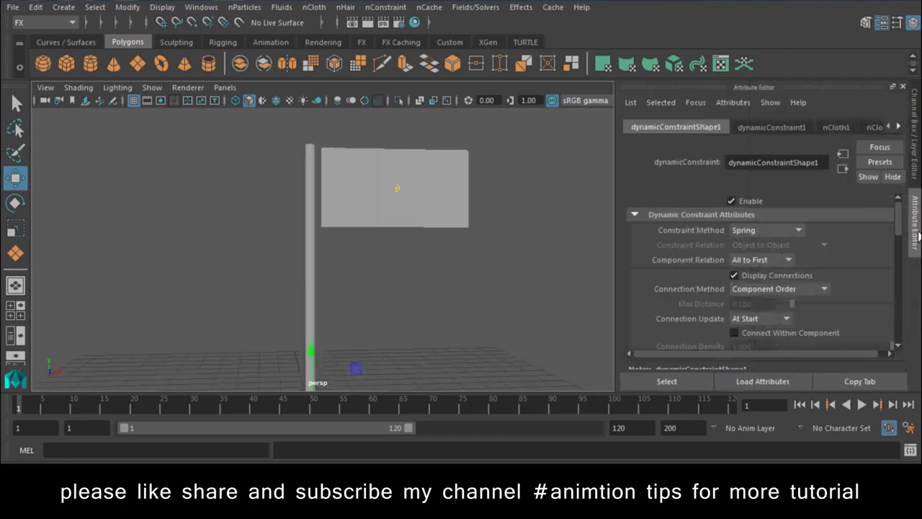
Bring up the nucleus1 solver's Gravity and Wind attributes in the Attribute Editor
click(872, 127)
click(899, 127)
click(899, 127)
click(899, 127)
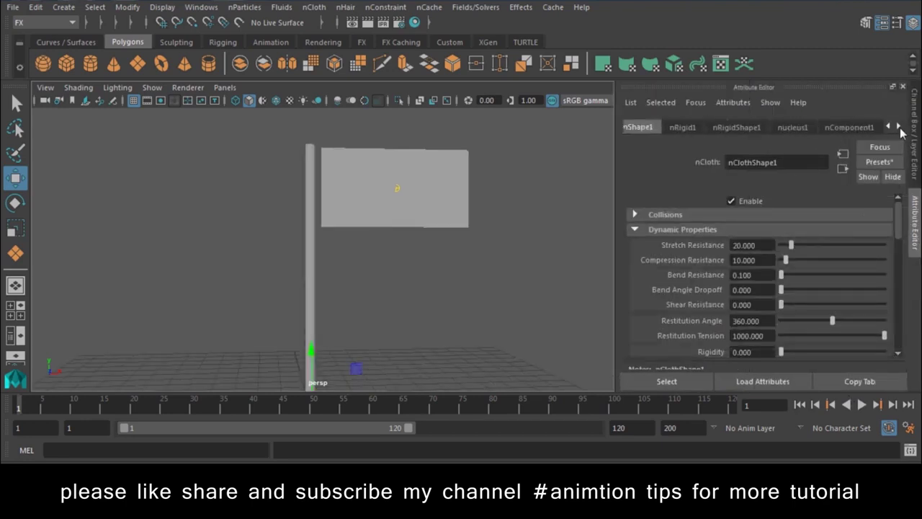
click(760, 126)
click(794, 127)
scroll(829, 344, down, 5)
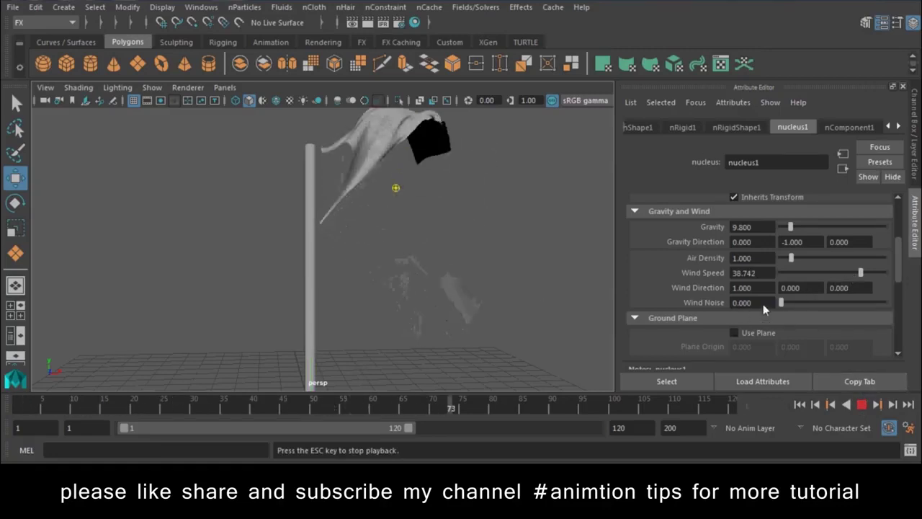
Set the wind direction to 1, 0.2, 0 and wind speed to 13.576
click(742, 287)
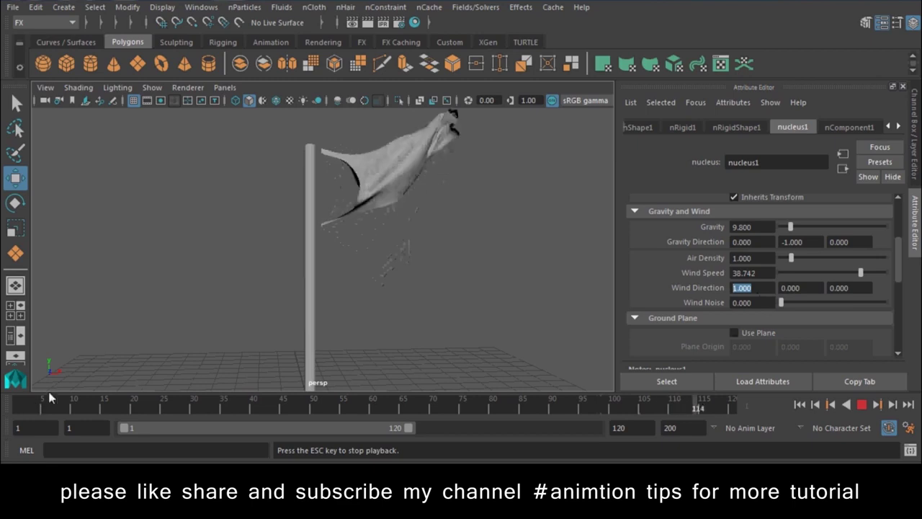
click(792, 289)
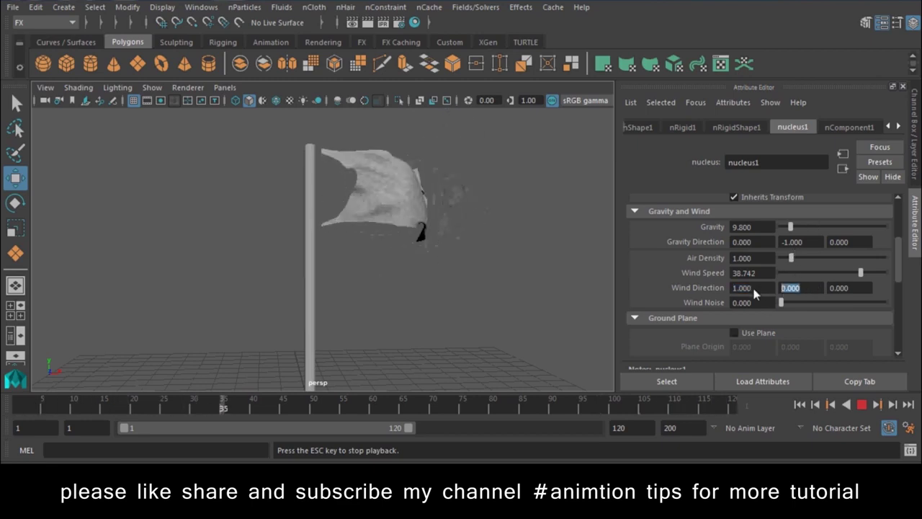
text(1)
key(Return)
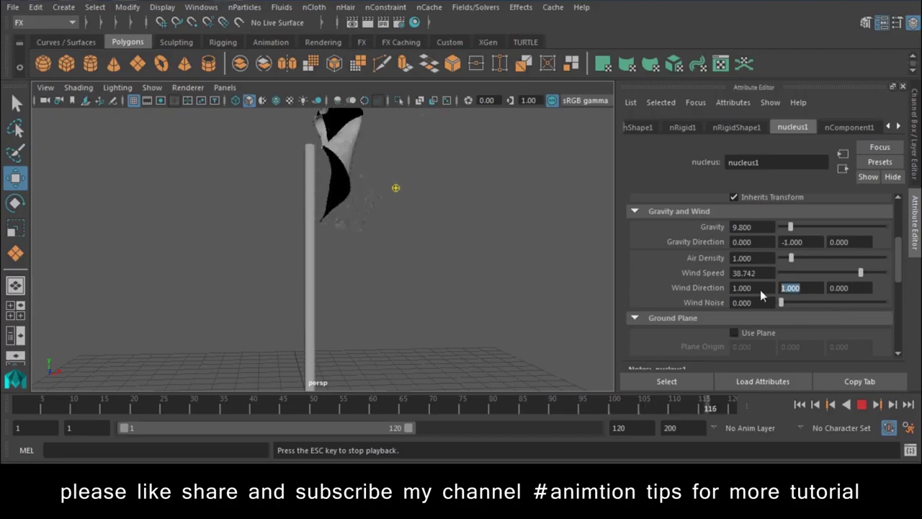
text(.2)
key(Return)
drag(860, 272, 810, 274)
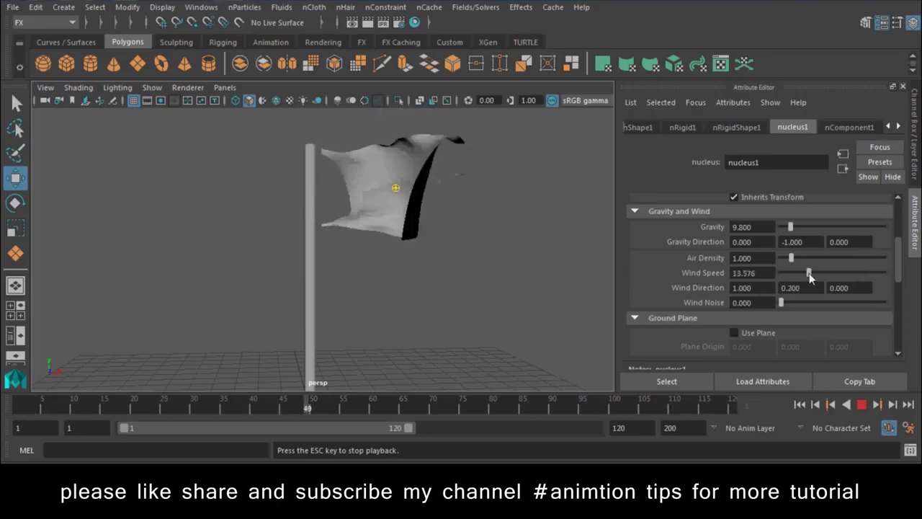
Replay the simulation to watch the flag wave, then rewind to frame 1
click(800, 404)
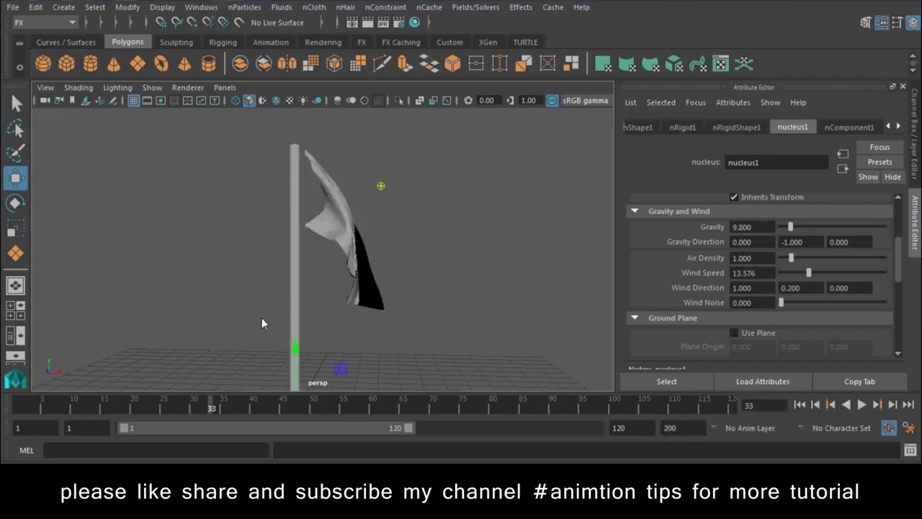
click(297, 328)
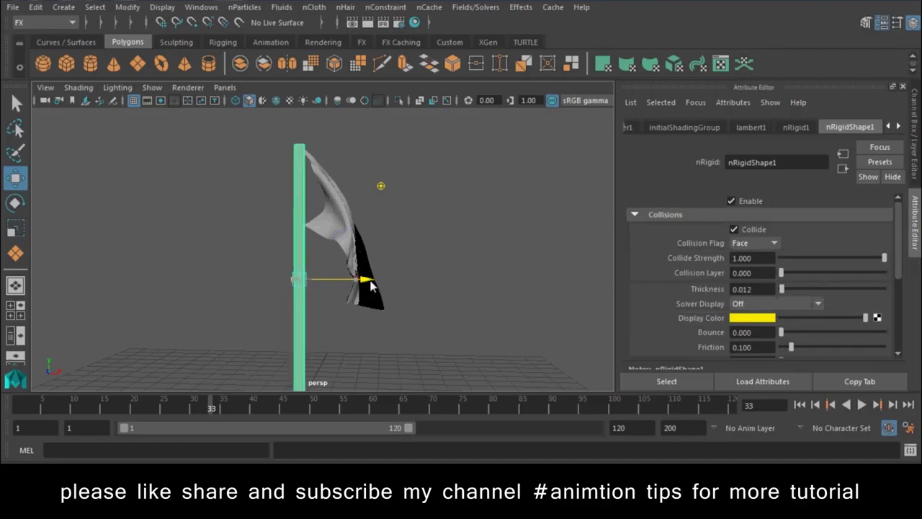
click(477, 242)
click(801, 406)
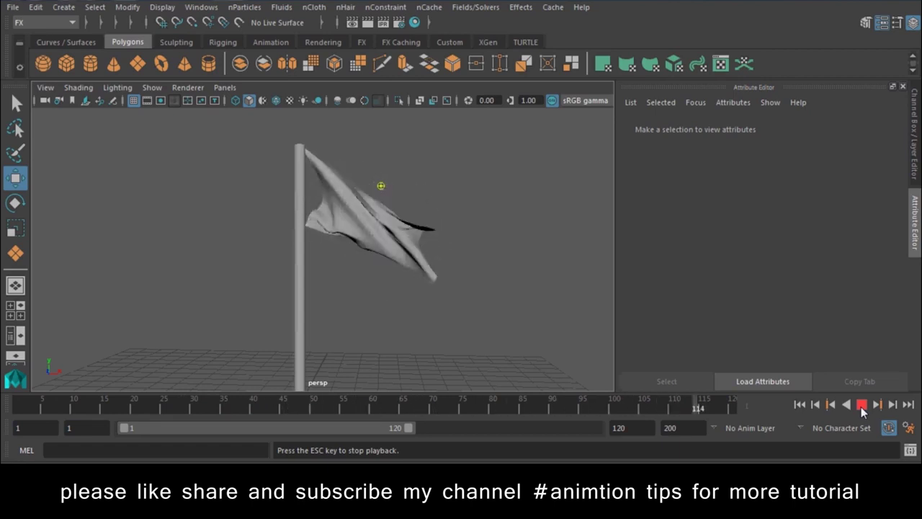
Stop the flag playback at frame 14 and open CamStudio from the system tray
click(862, 407)
click(805, 504)
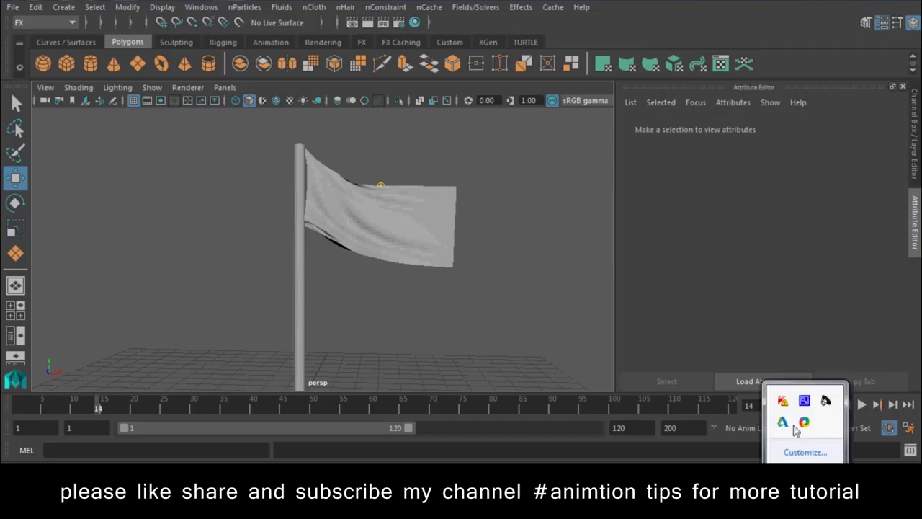
click(804, 401)
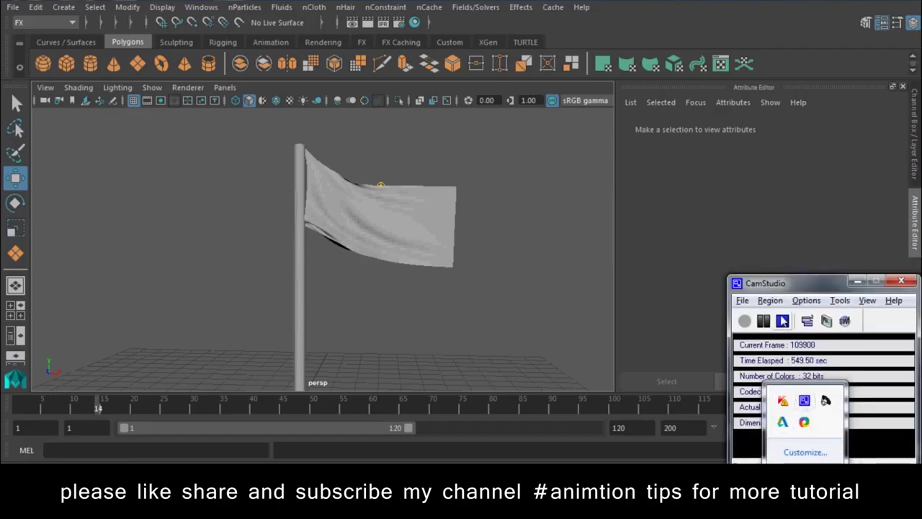